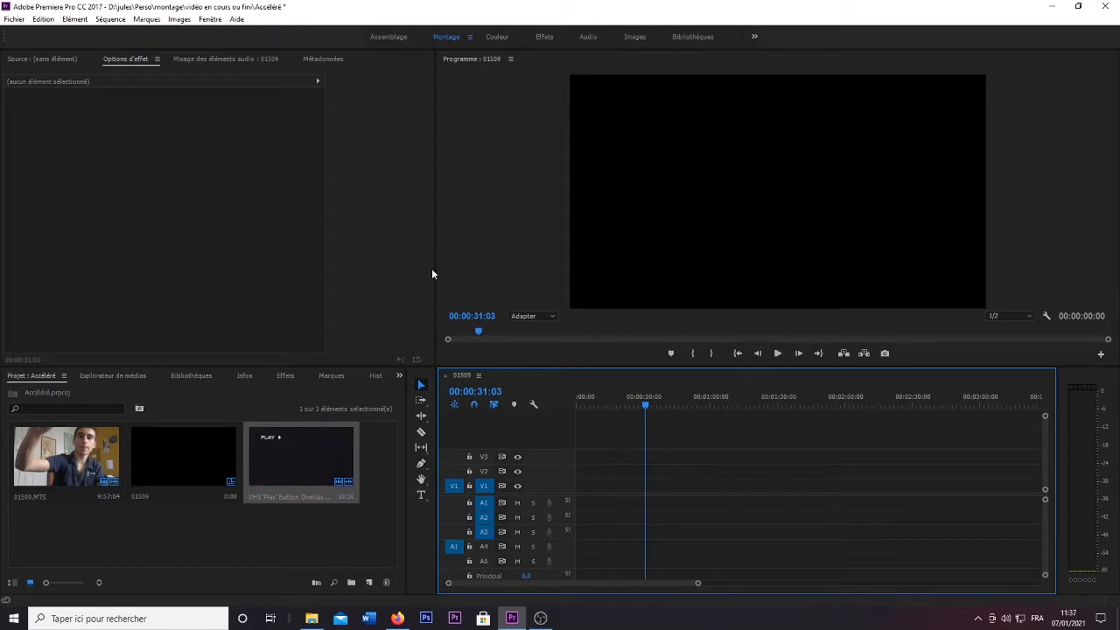
Step: Place the 01509.MTS clip at the start of track V1 and move the playhead to 00:00:36:10
{"action": "left_click", "coordinate": [275, 535]}
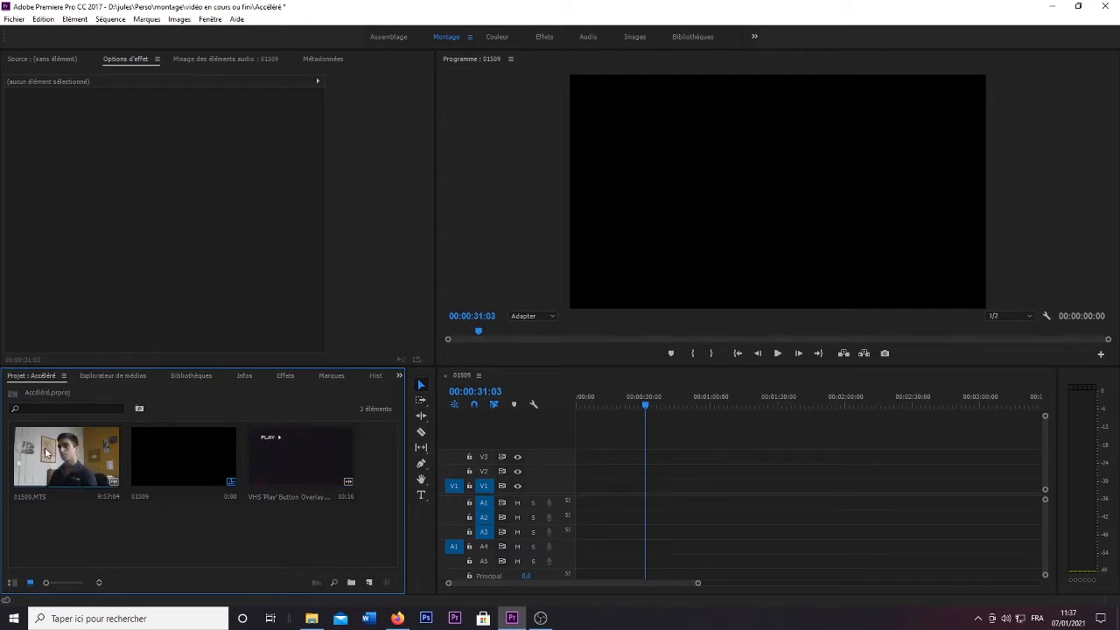
{"action": "left_click_drag", "start_coordinate": [66, 455], "coordinate": [582, 488]}
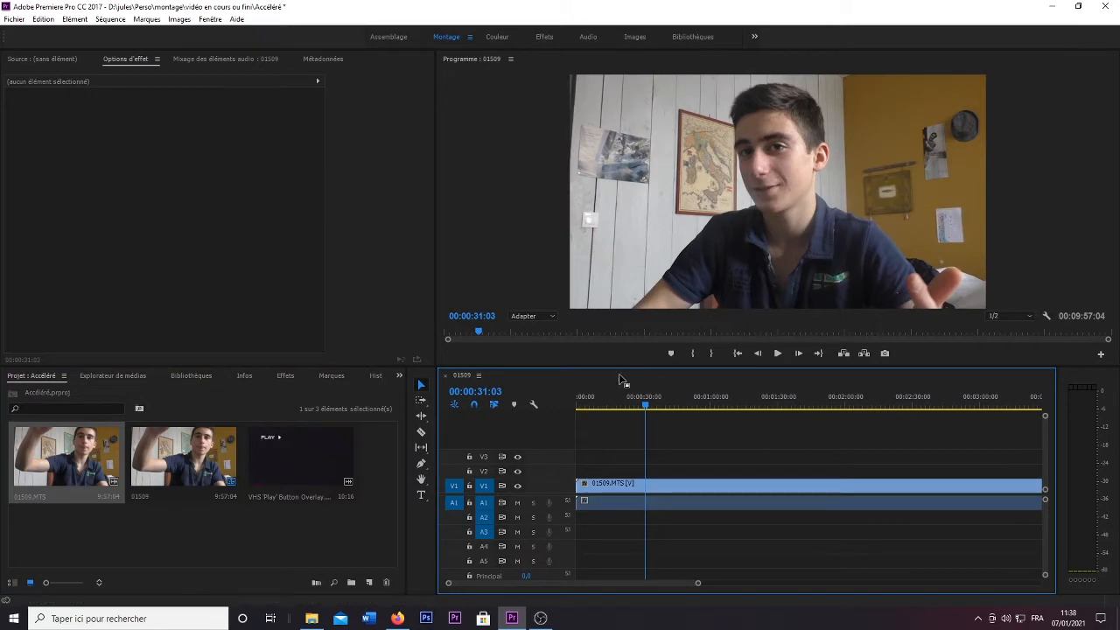
{"action": "left_click", "coordinate": [672, 406]}
{"action": "left_click", "coordinate": [657, 404]}
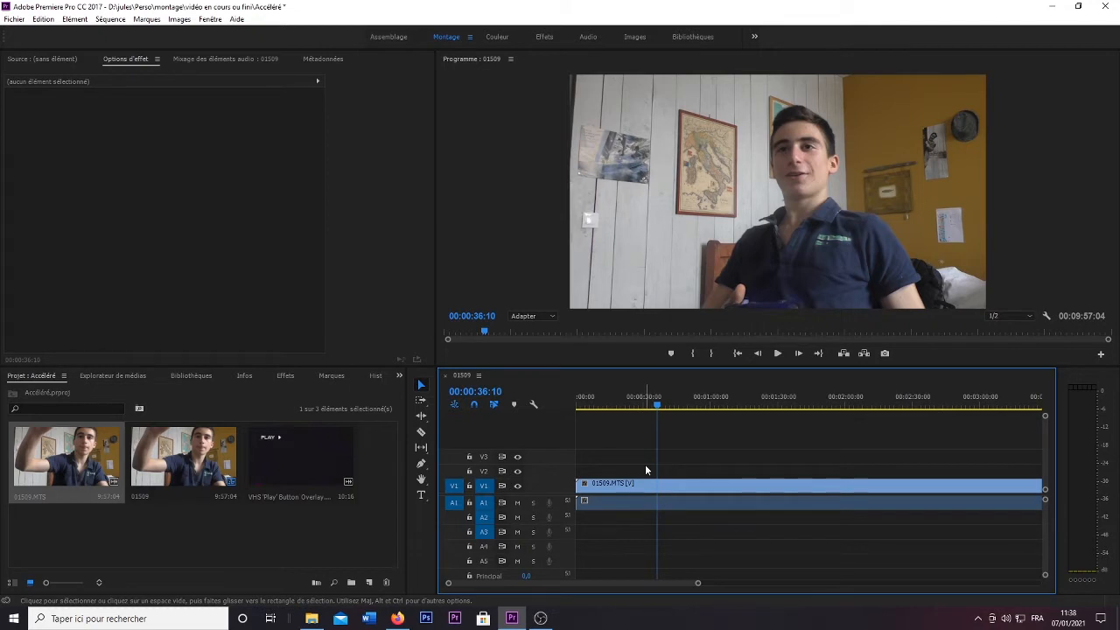
Step: Search the effects for "flou par" and apply Flou par couches to the 01509.MTS clip
{"action": "left_click", "coordinate": [291, 377]}
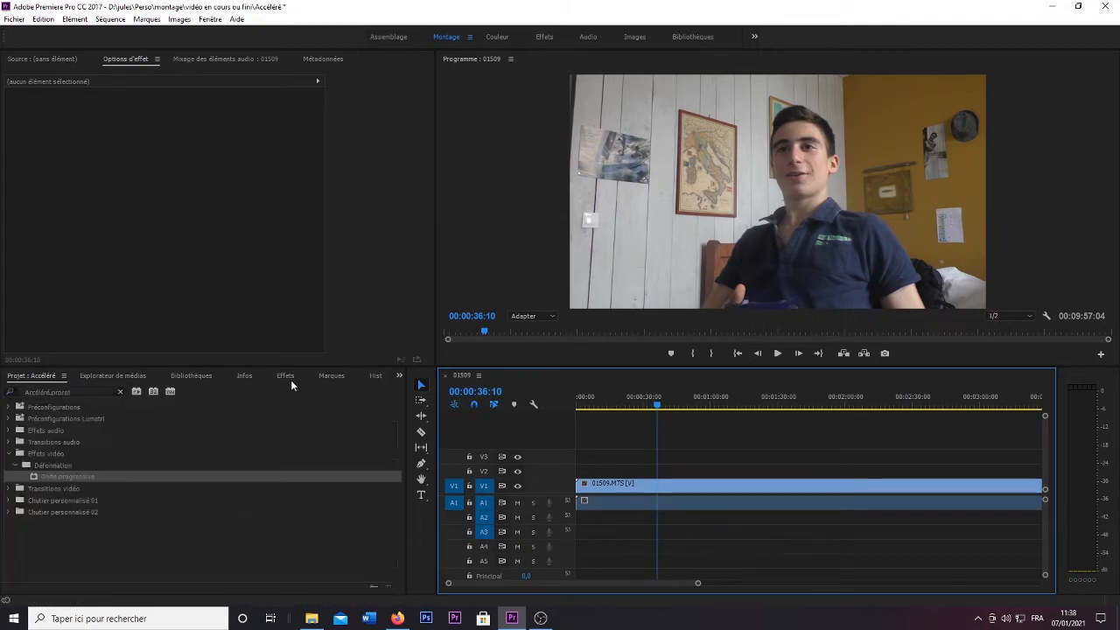
{"action": "left_click", "coordinate": [119, 391]}
{"action": "left_click", "coordinate": [92, 392]}
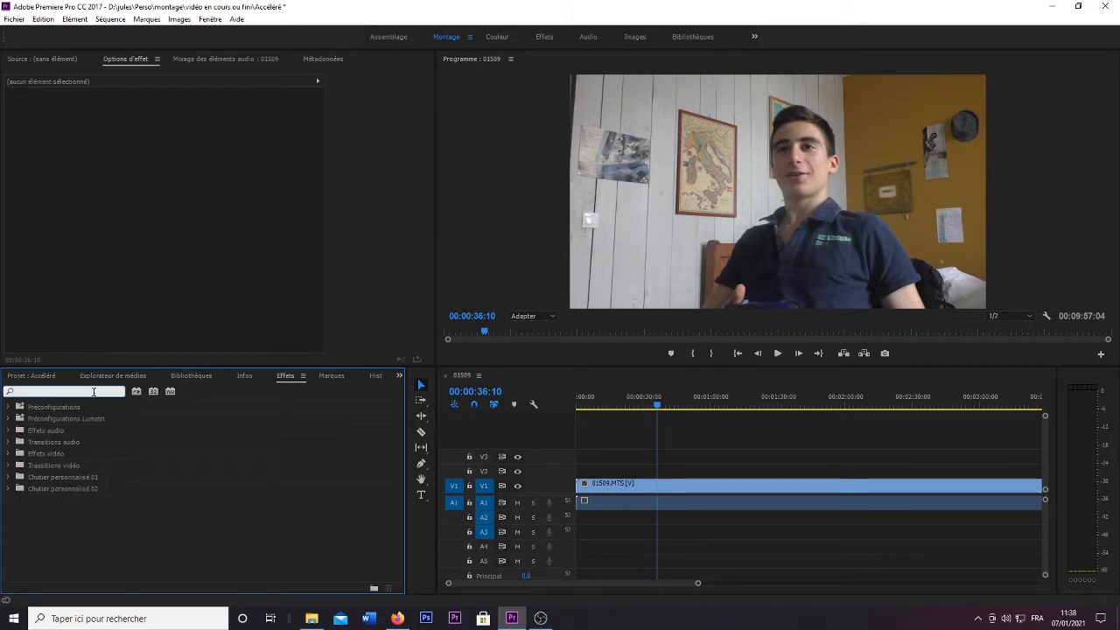
{"action": "type", "text": "flou par"}
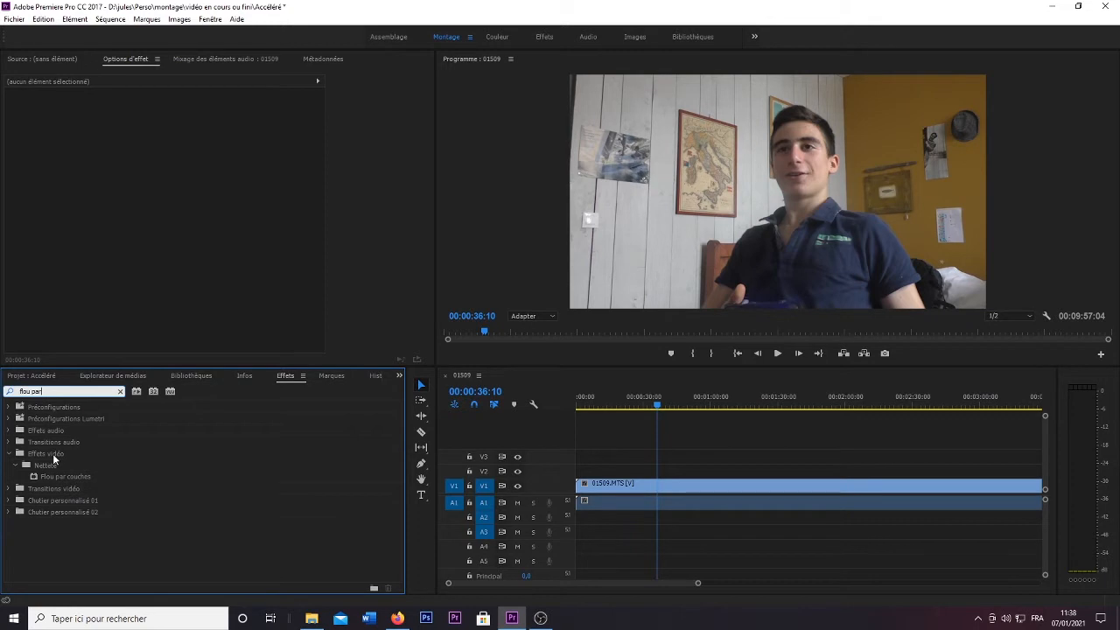
{"action": "left_click_drag", "start_coordinate": [61, 477], "coordinate": [607, 486]}
{"action": "left_click", "coordinate": [606, 486]}
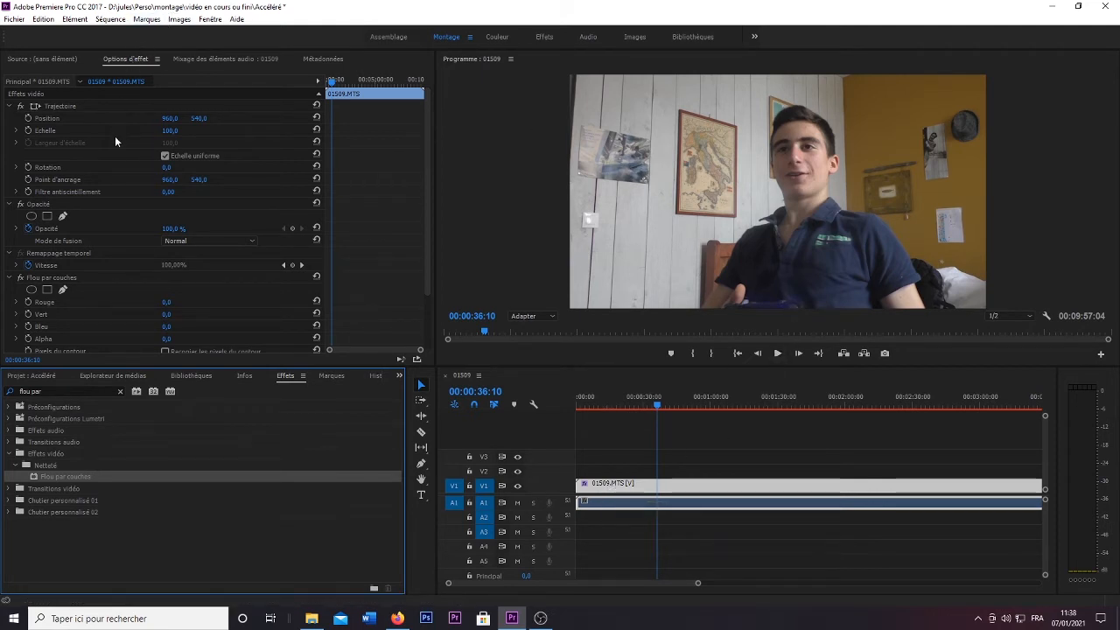
Step: Set the Rouge value of the Flou par couches effect to 75
{"action": "scroll", "coordinate": [114, 136], "scroll_direction": "down", "scroll_amount": 2}
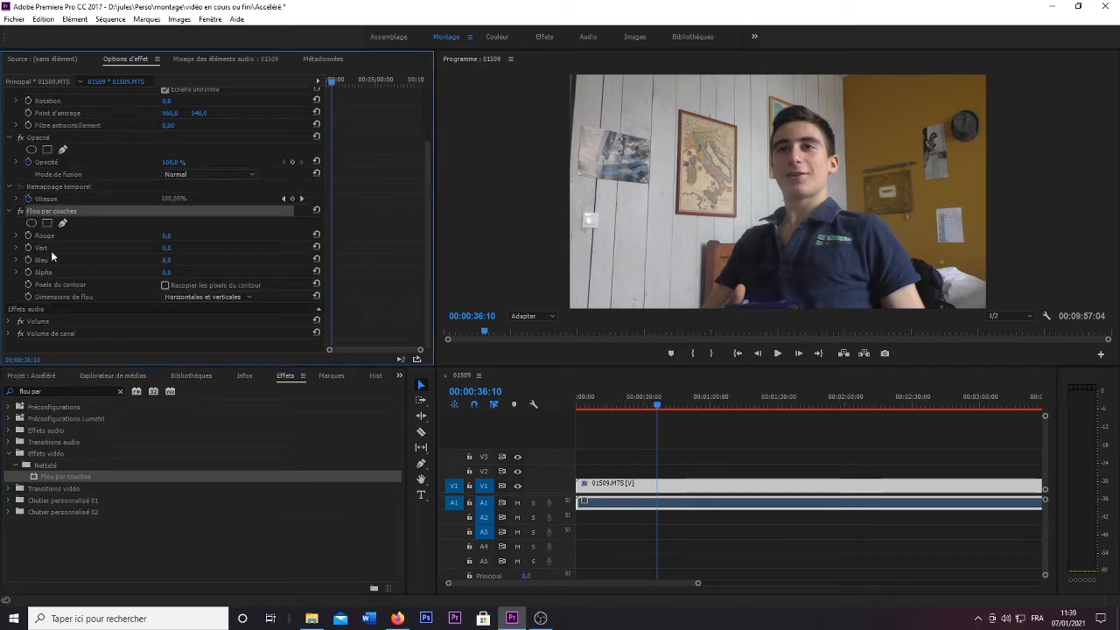
{"action": "left_click", "coordinate": [167, 235]}
{"action": "type", "text": "75"}
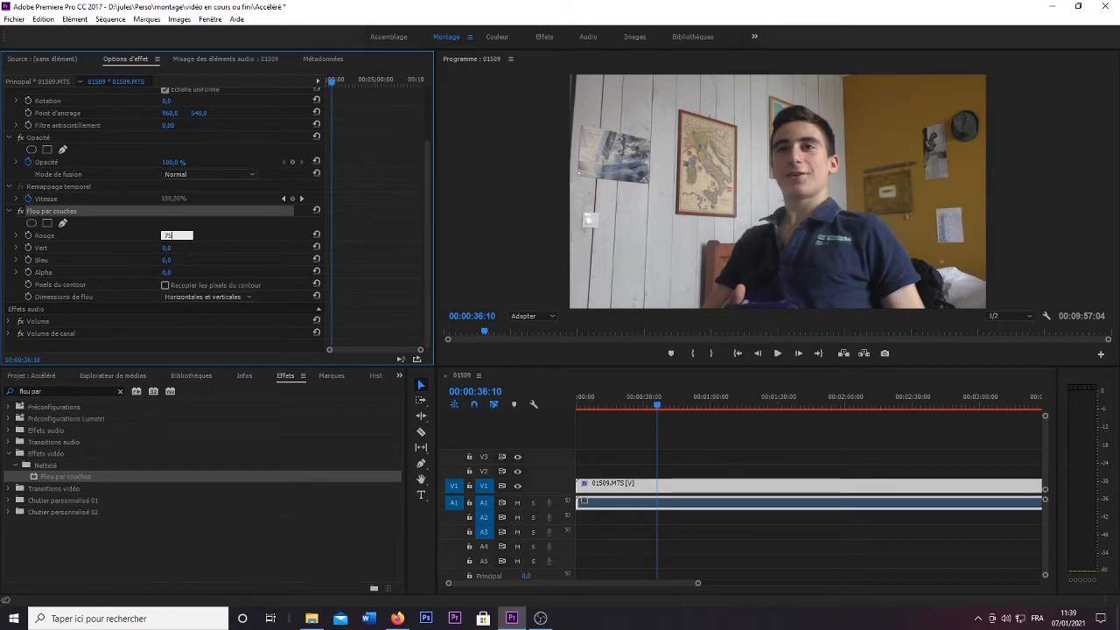
{"action": "key", "text": "Return"}
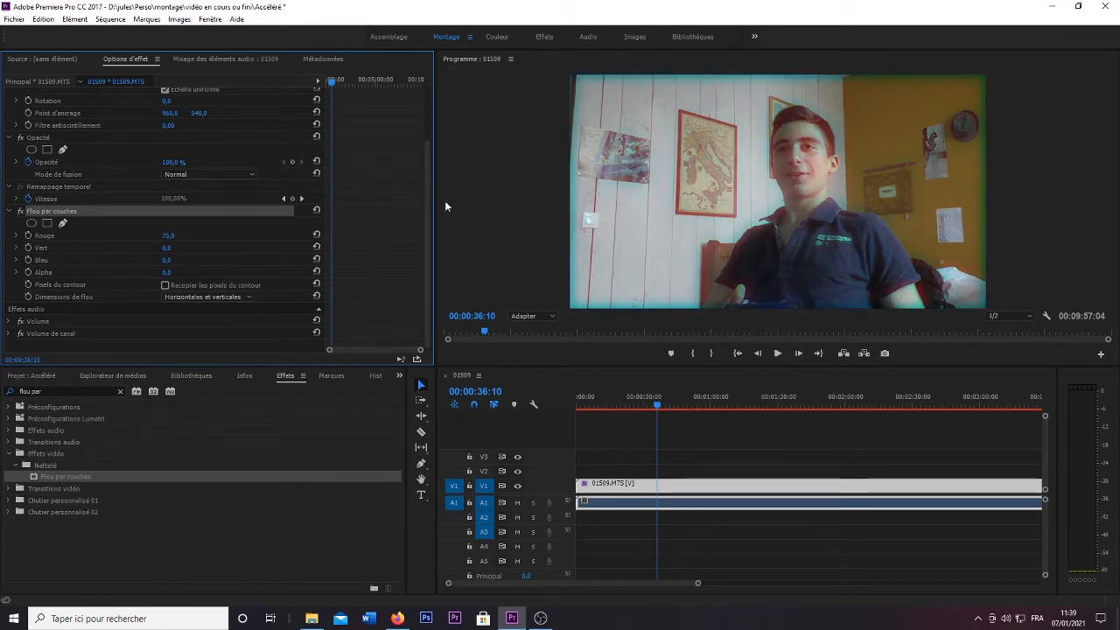
Step: Try a stronger Rouge blur of about 137 in Flou par couches
{"action": "left_click", "coordinate": [167, 235]}
{"action": "type", "text": "37"}
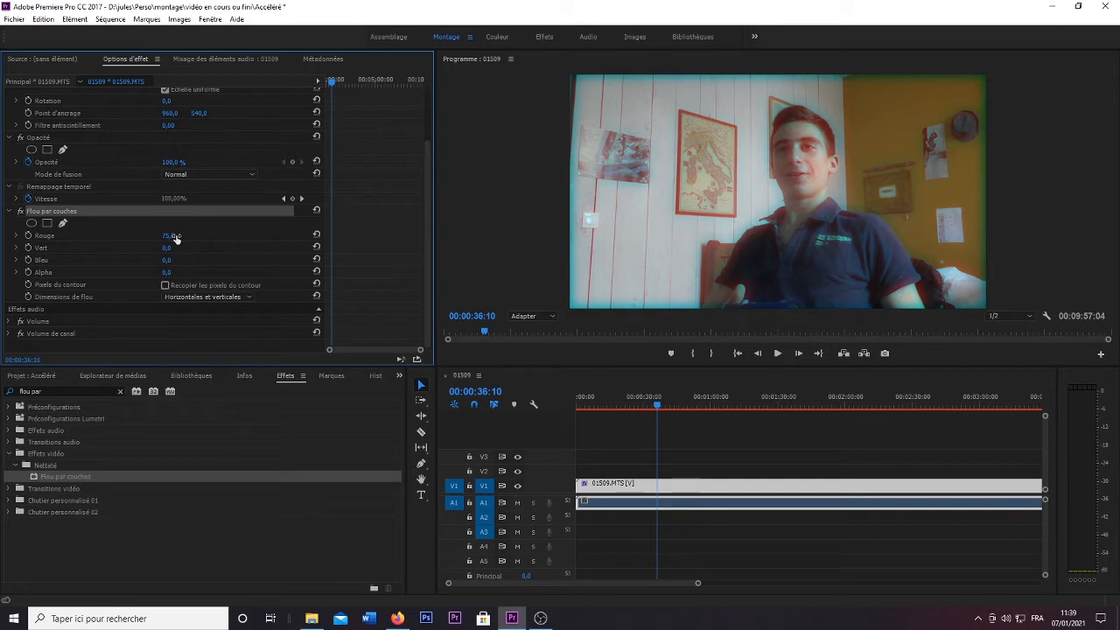
{"action": "key", "text": "Return"}
{"action": "left_click_drag", "start_coordinate": [167, 236], "coordinate": [223, 235]}
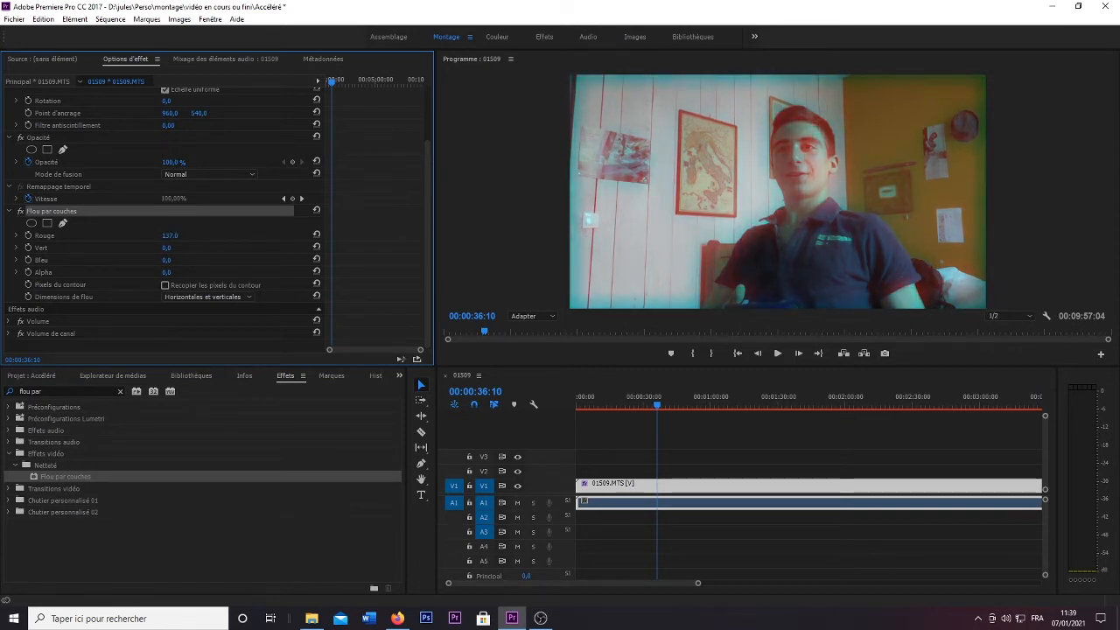
Step: Set the Rouge blur back to 75 and enable Recopier les pixels du contour
{"action": "left_click", "coordinate": [168, 235]}
{"action": "type", "text": "75"}
{"action": "key", "text": "Return"}
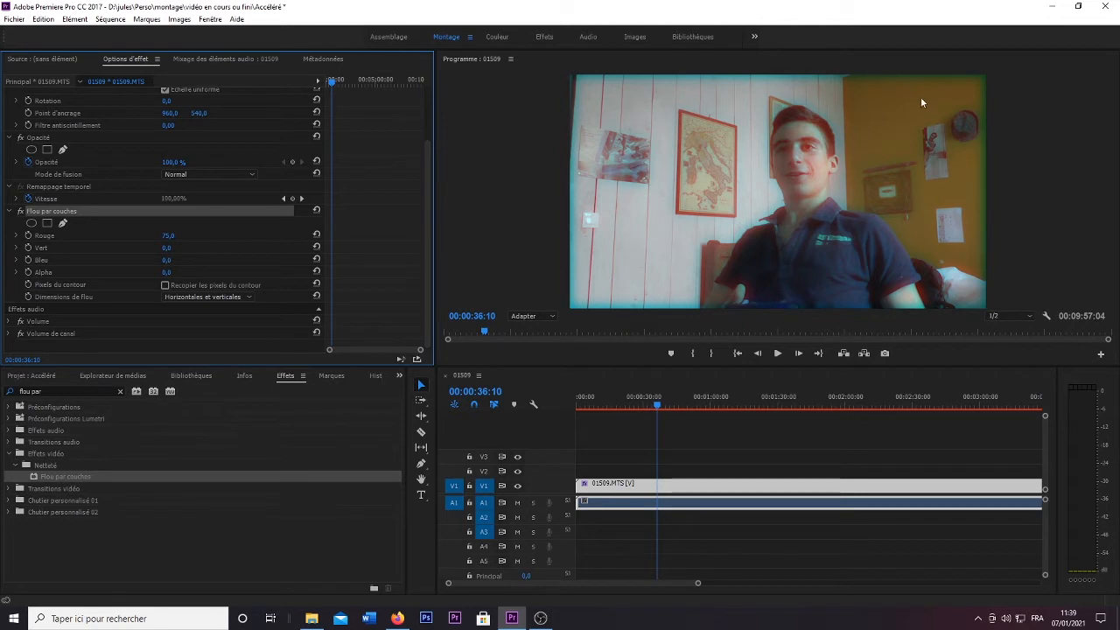
{"action": "left_click", "coordinate": [166, 286]}
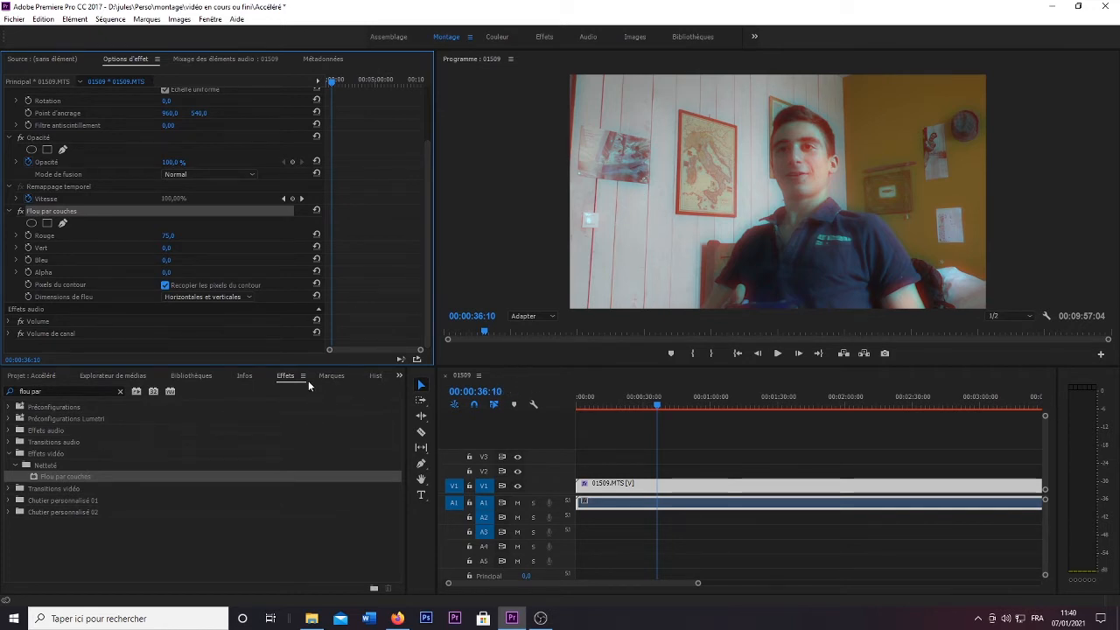
Step: Search the effects for "bruit" and apply the Bruit video effect to the 01509.MTS clip
{"action": "left_click", "coordinate": [120, 391]}
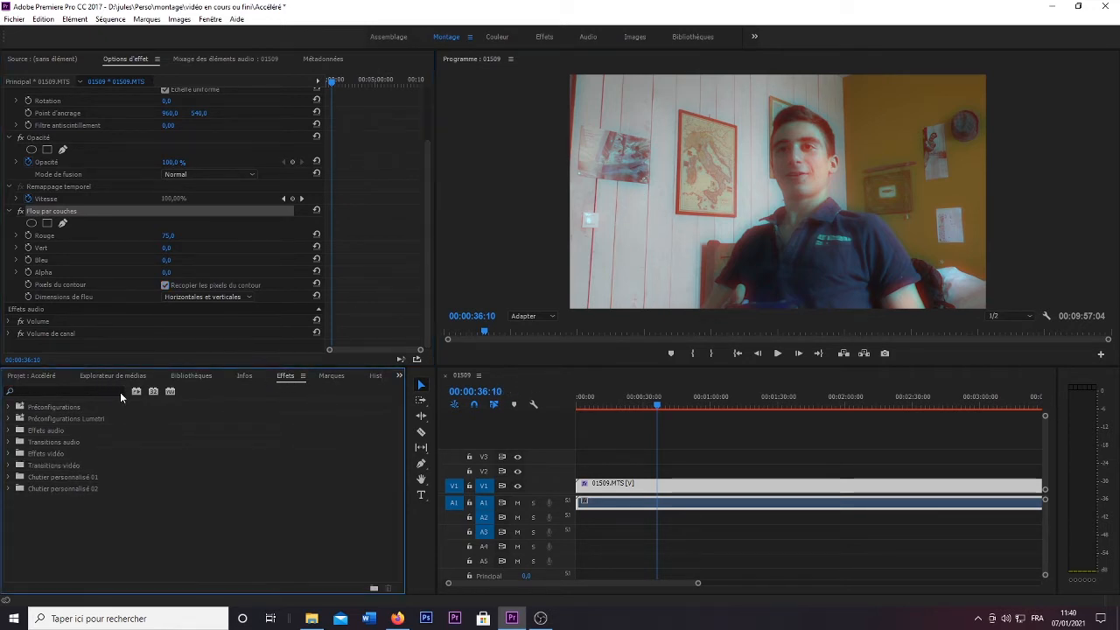
{"action": "left_click", "coordinate": [96, 395]}
{"action": "type", "text": "bruit"}
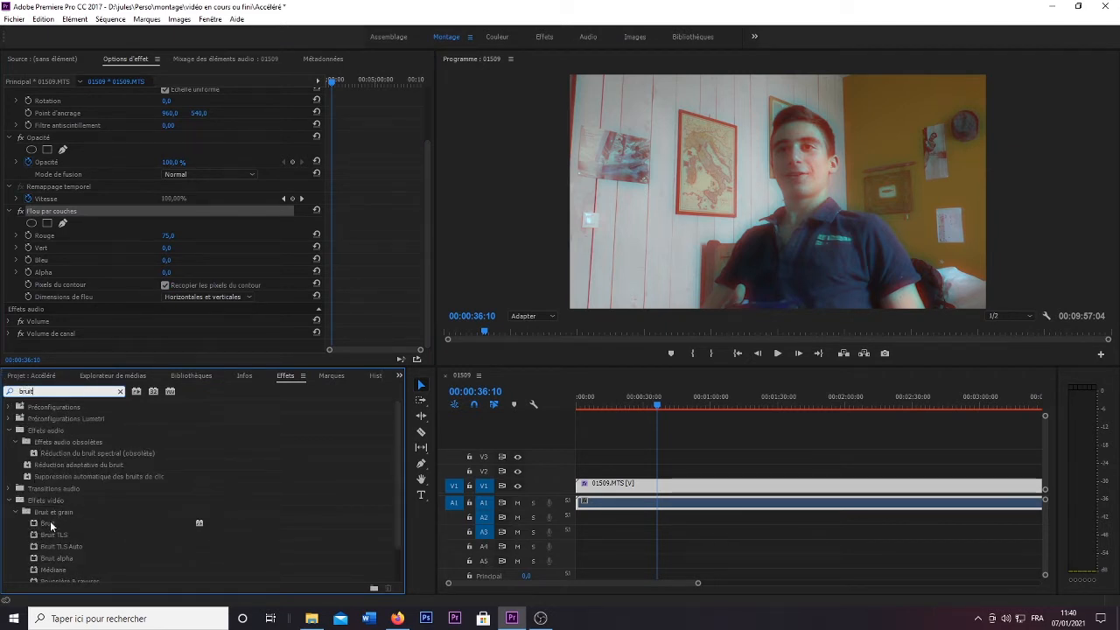
{"action": "left_click_drag", "start_coordinate": [50, 525], "coordinate": [638, 495]}
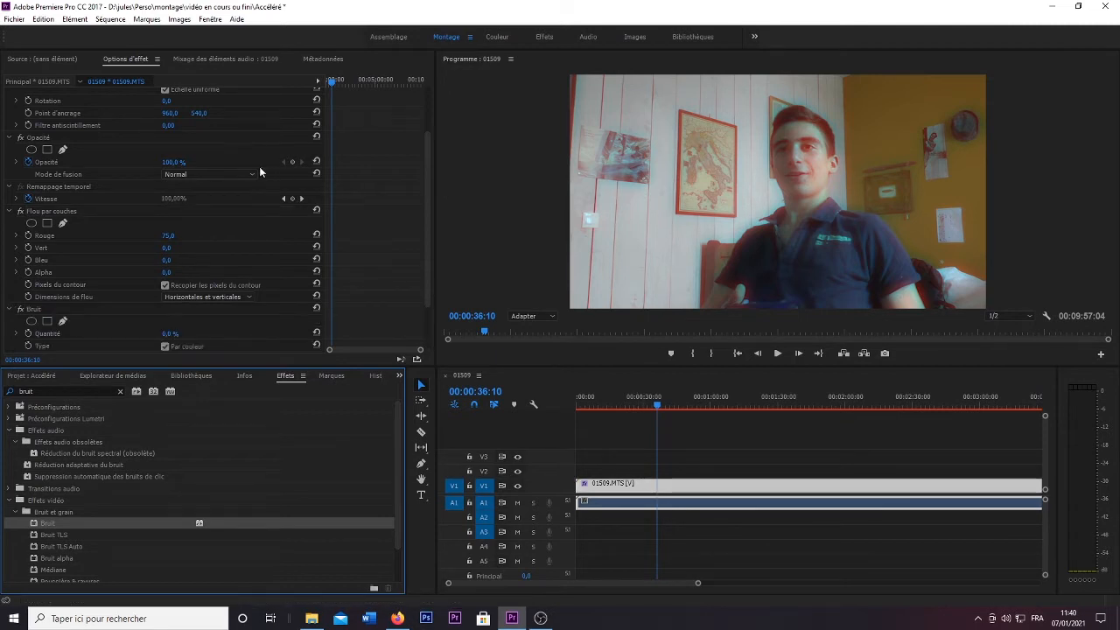
Step: Set the Bruit effect's Quantité to 16 % and preview the clip from 00:00:24:05
{"action": "scroll", "coordinate": [245, 175], "scroll_direction": "down", "scroll_amount": 2}
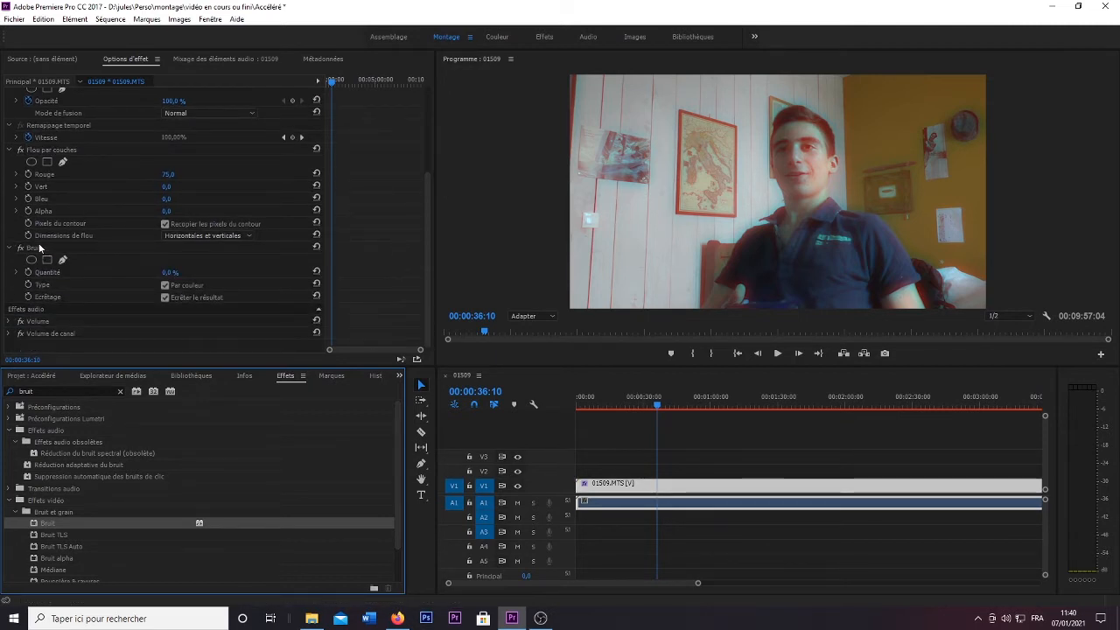
{"action": "left_click", "coordinate": [47, 272]}
{"action": "left_click", "coordinate": [157, 260]}
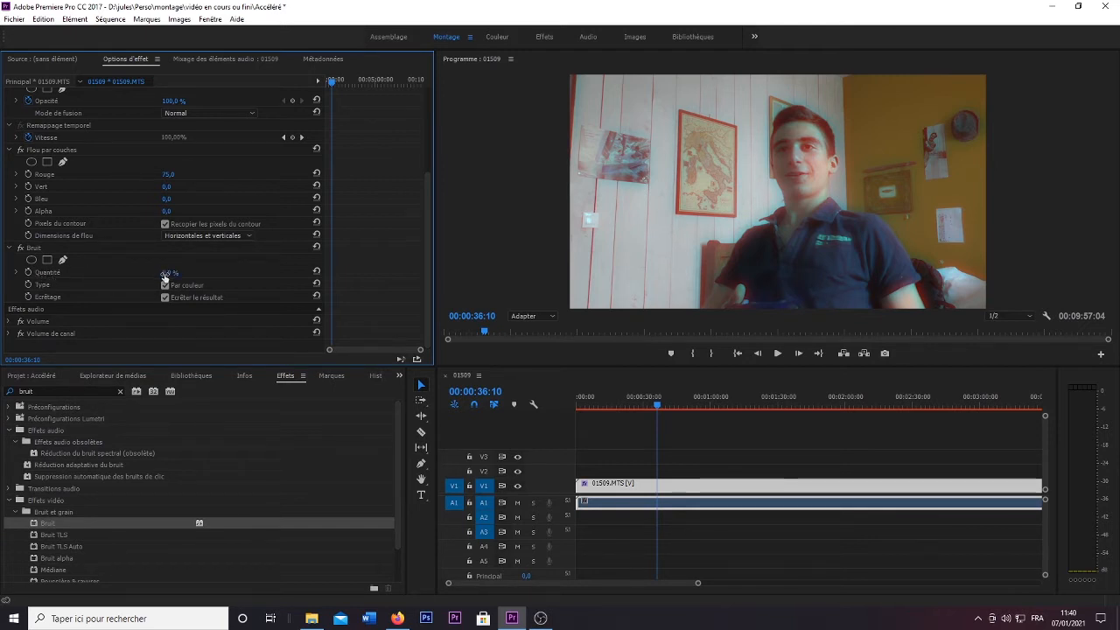
{"action": "left_click_drag", "start_coordinate": [169, 272], "coordinate": [188, 272]}
{"action": "left_click", "coordinate": [630, 397]}
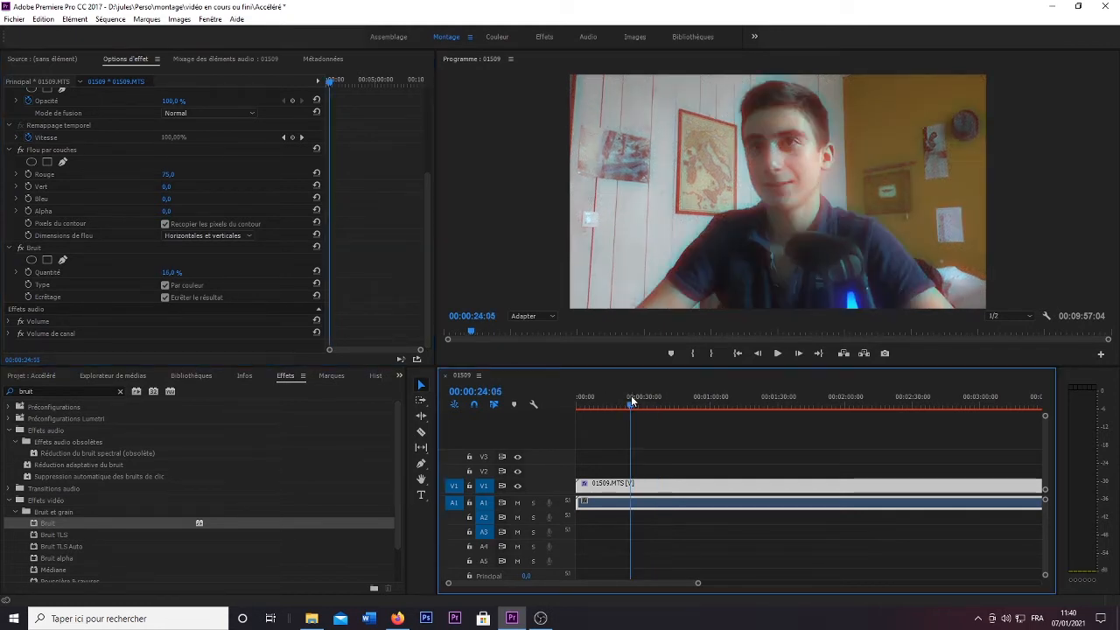
{"action": "key", "text": "space"}
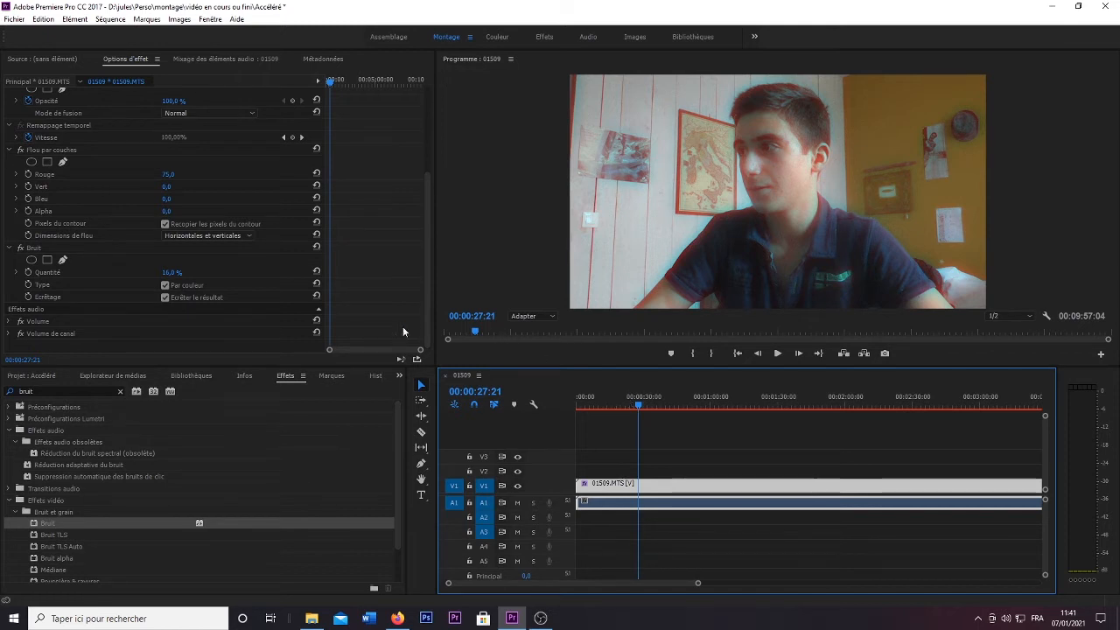
Step: Search the effects for "onde" and apply Onde progressive to the 01509.MTS clip
{"action": "left_click", "coordinate": [121, 394]}
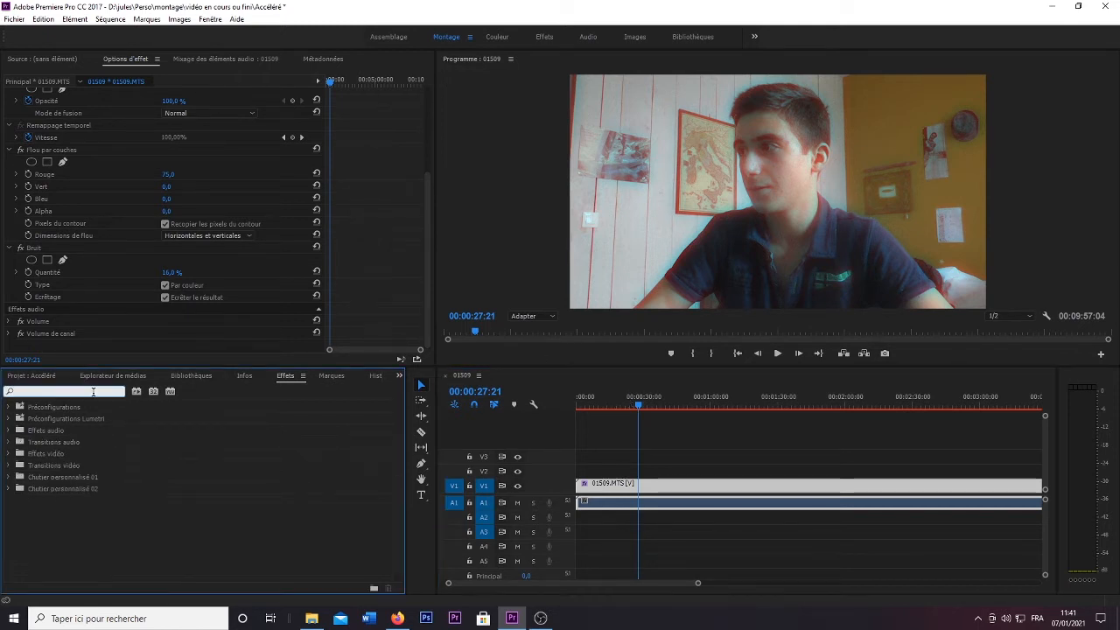
{"action": "type", "text": "onde"}
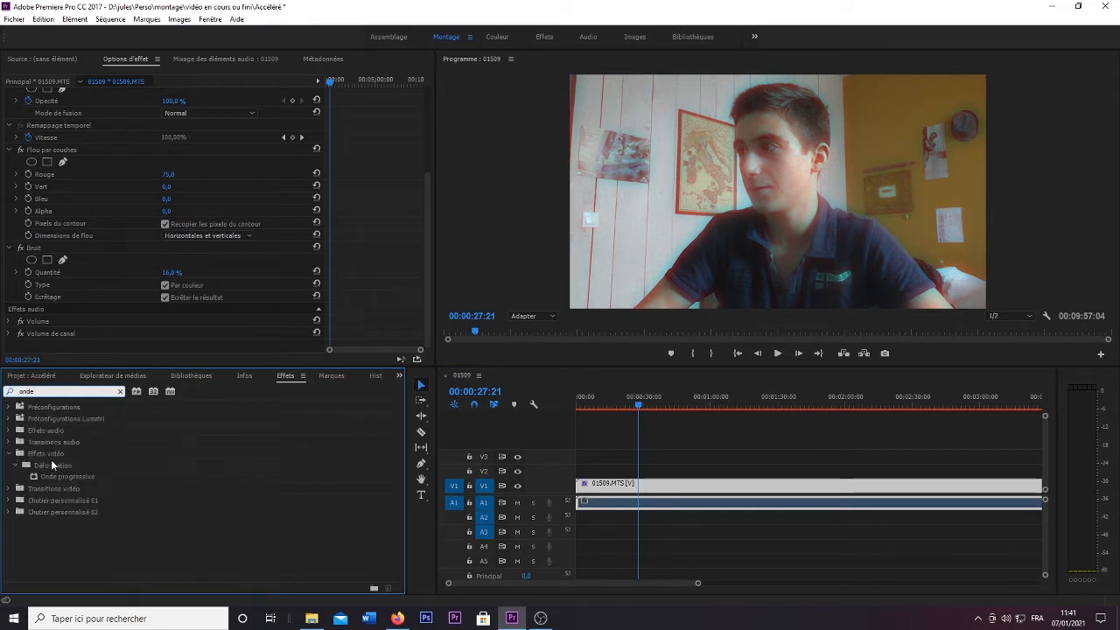
{"action": "left_click_drag", "start_coordinate": [48, 479], "coordinate": [670, 492]}
Step: Set the Onde progressive effect's Forme to Rectangulaire and its Période to about 1424
{"action": "scroll", "coordinate": [152, 210], "scroll_direction": "down", "scroll_amount": 2}
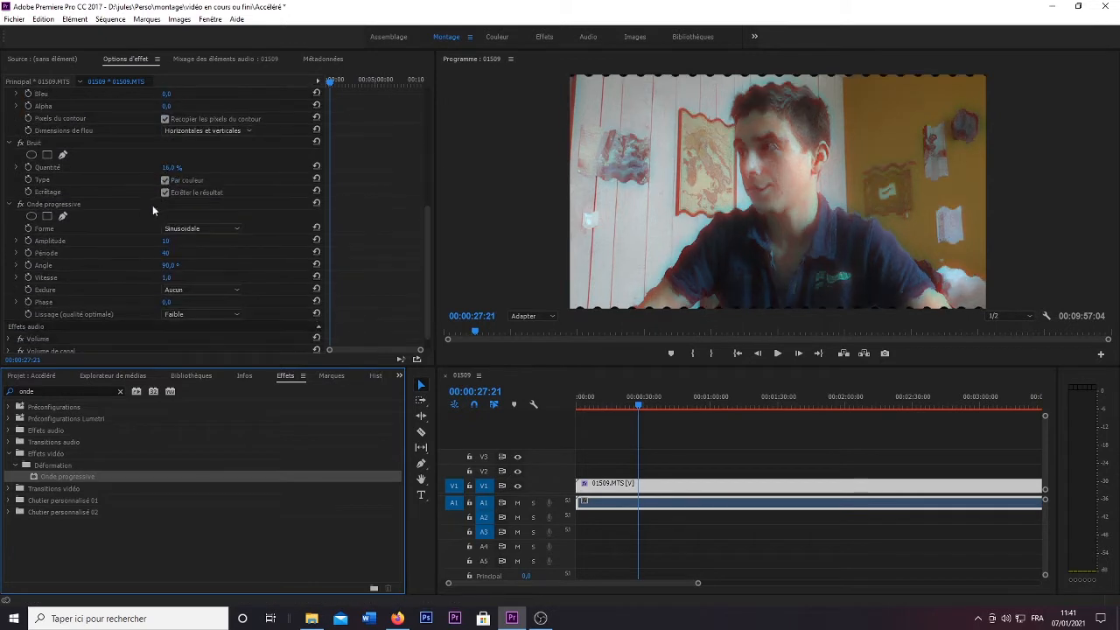
{"action": "scroll", "coordinate": [86, 206], "scroll_direction": "down", "scroll_amount": 1}
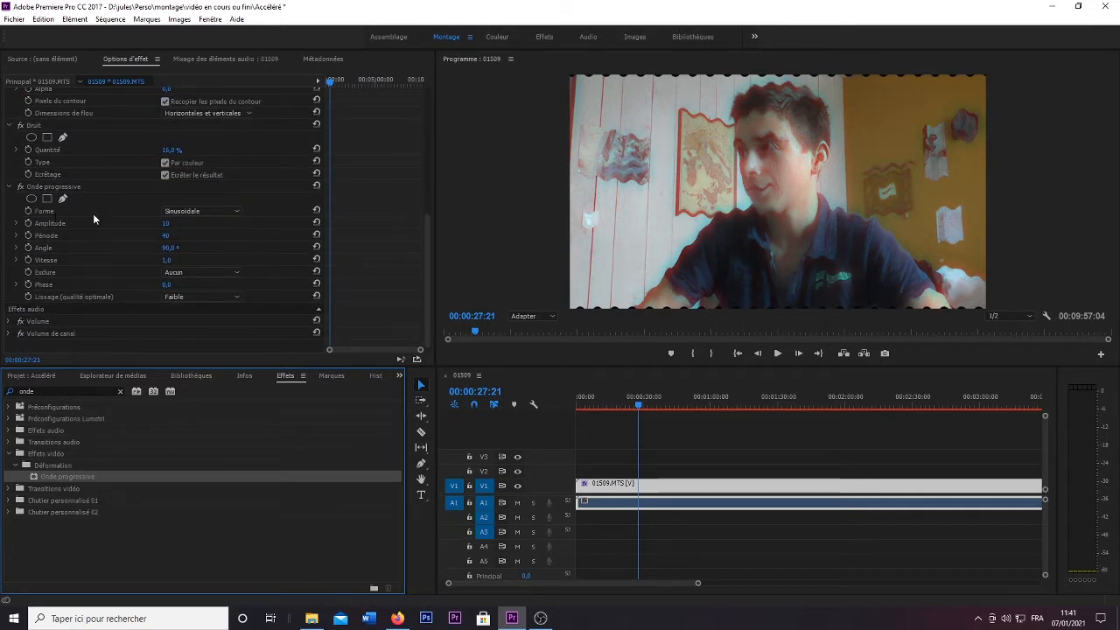
{"action": "left_click", "coordinate": [45, 213]}
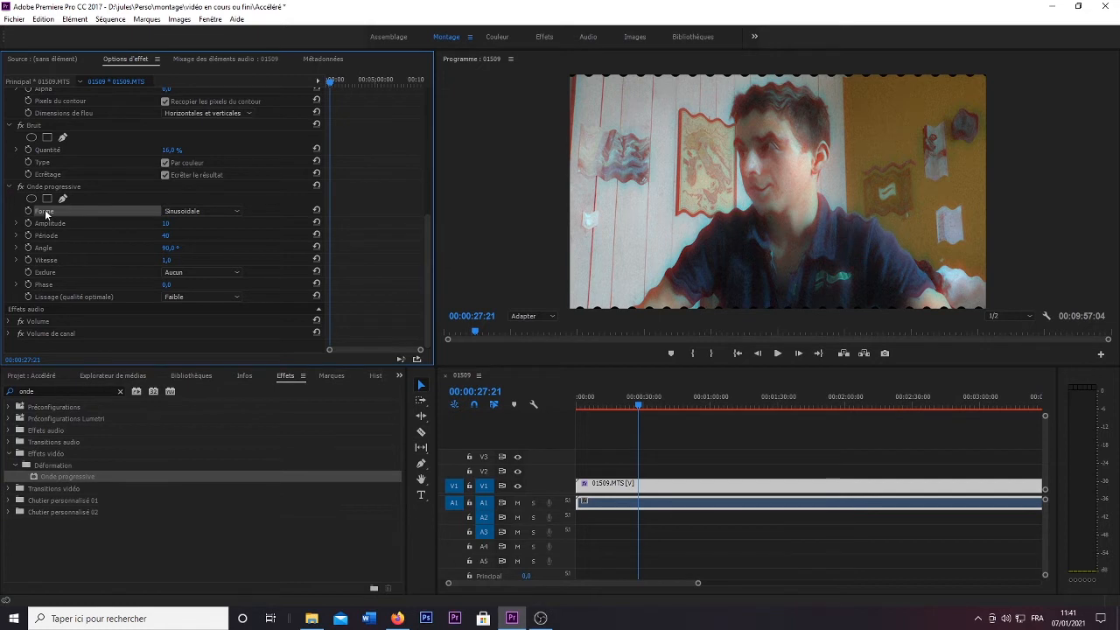
{"action": "left_click", "coordinate": [207, 210]}
{"action": "left_click", "coordinate": [219, 237]}
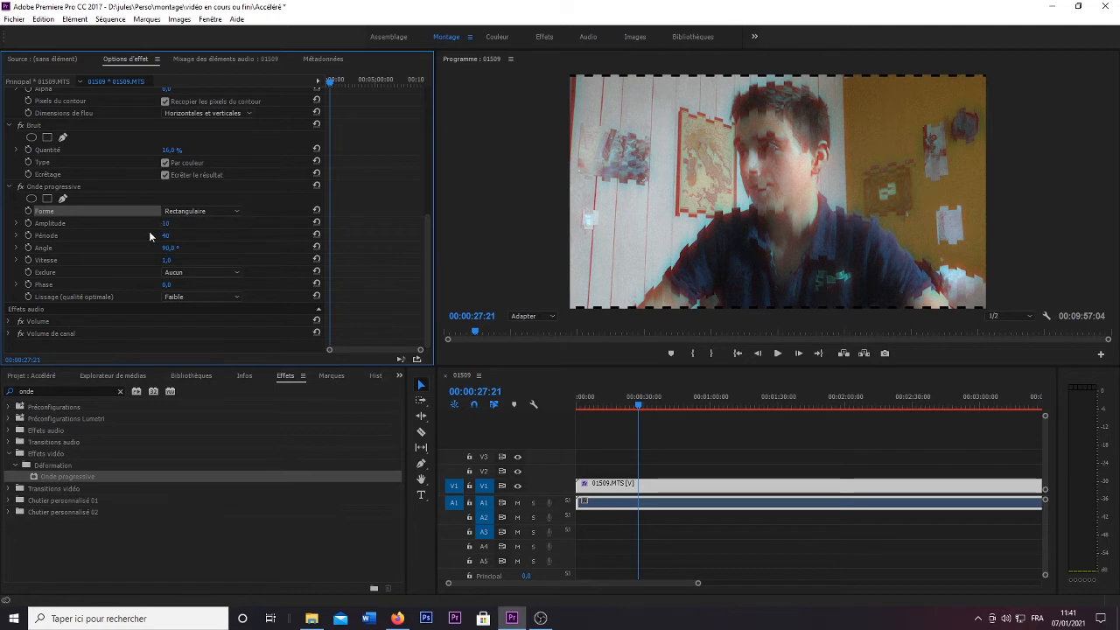
{"action": "left_click_drag", "start_coordinate": [166, 236], "coordinate": [787, 195]}
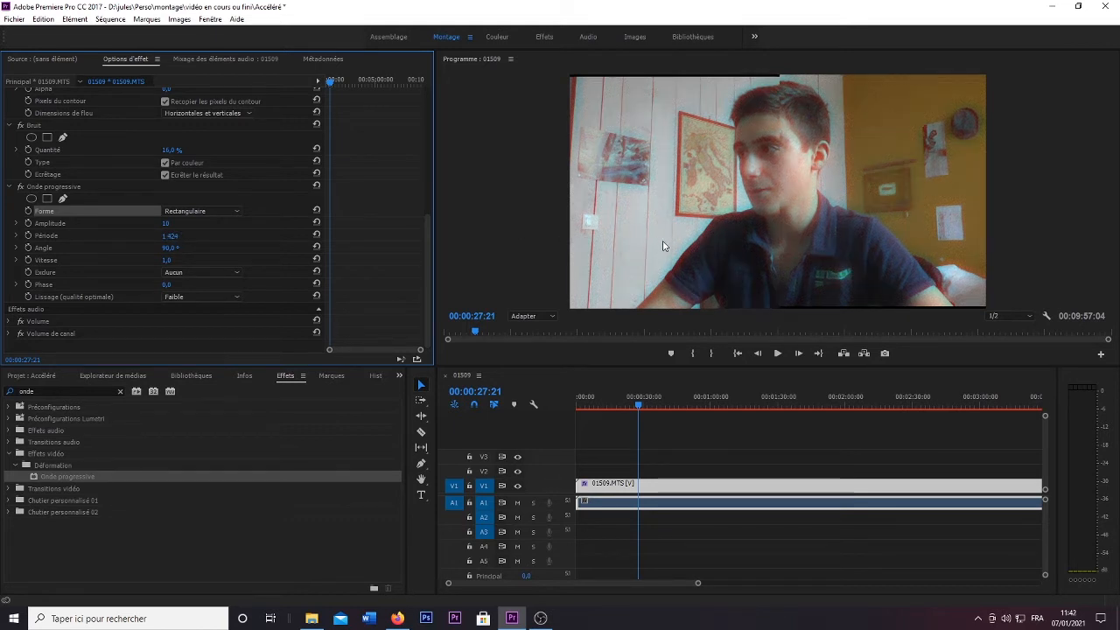
Step: Set the Onde progressive effect's Angle to 180° and play the clip briefly to preview it
{"action": "left_click", "coordinate": [172, 249]}
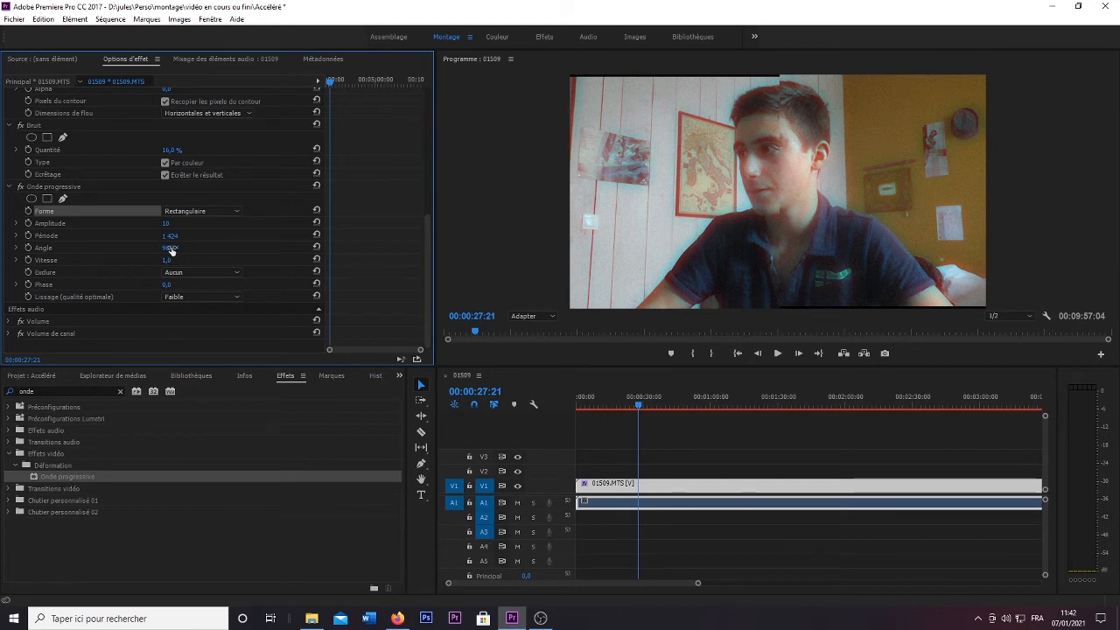
{"action": "left_click", "coordinate": [175, 247]}
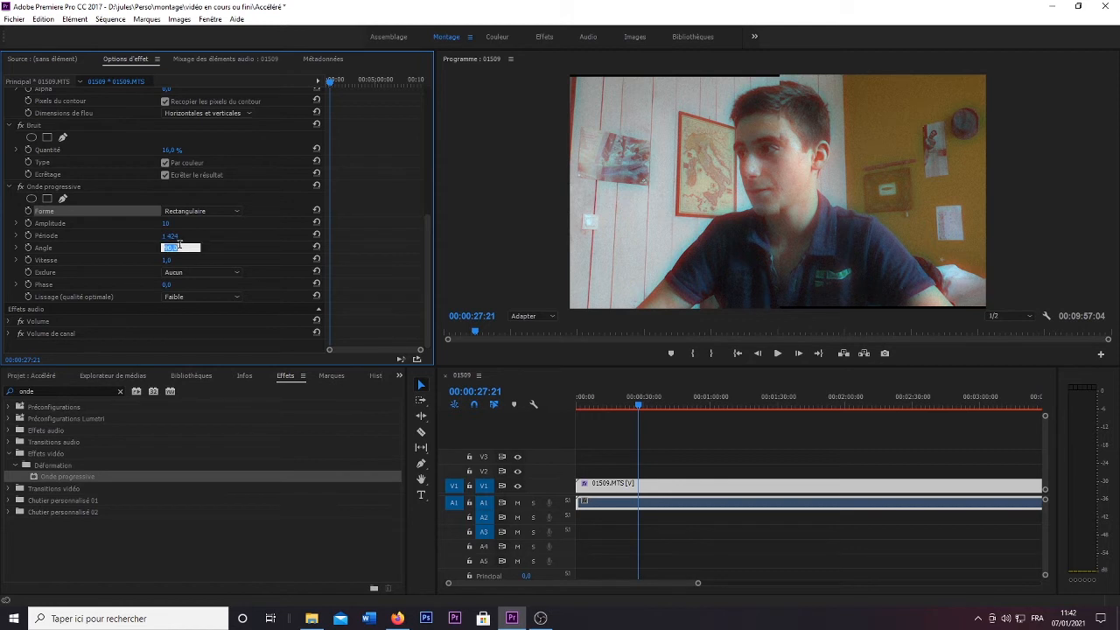
{"action": "type", "text": "180"}
{"action": "key", "text": "Return"}
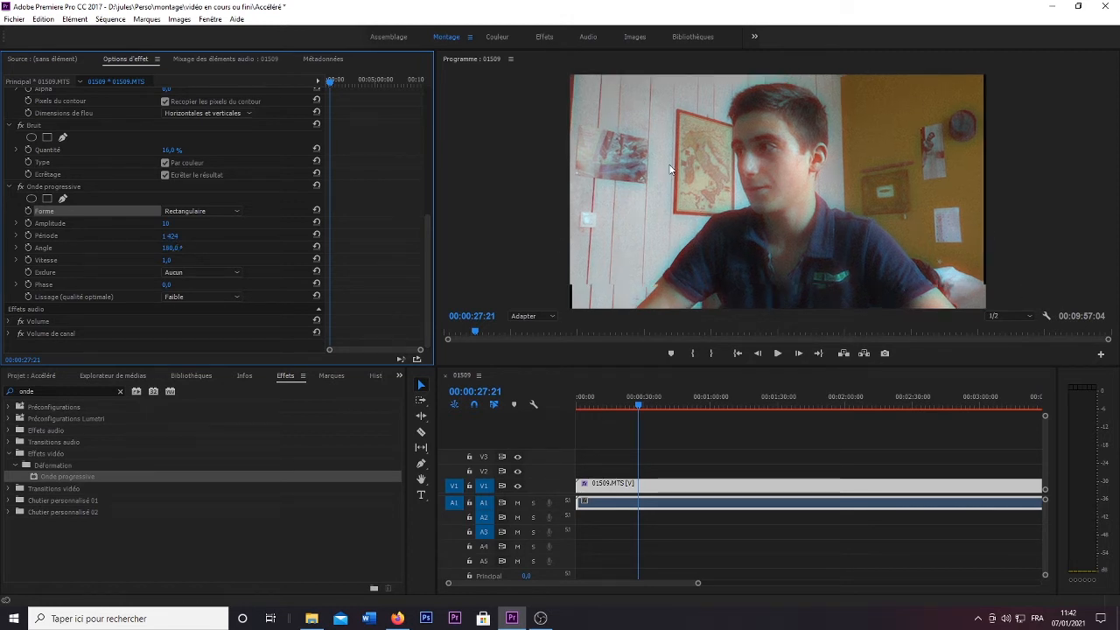
{"action": "key", "text": "space"}
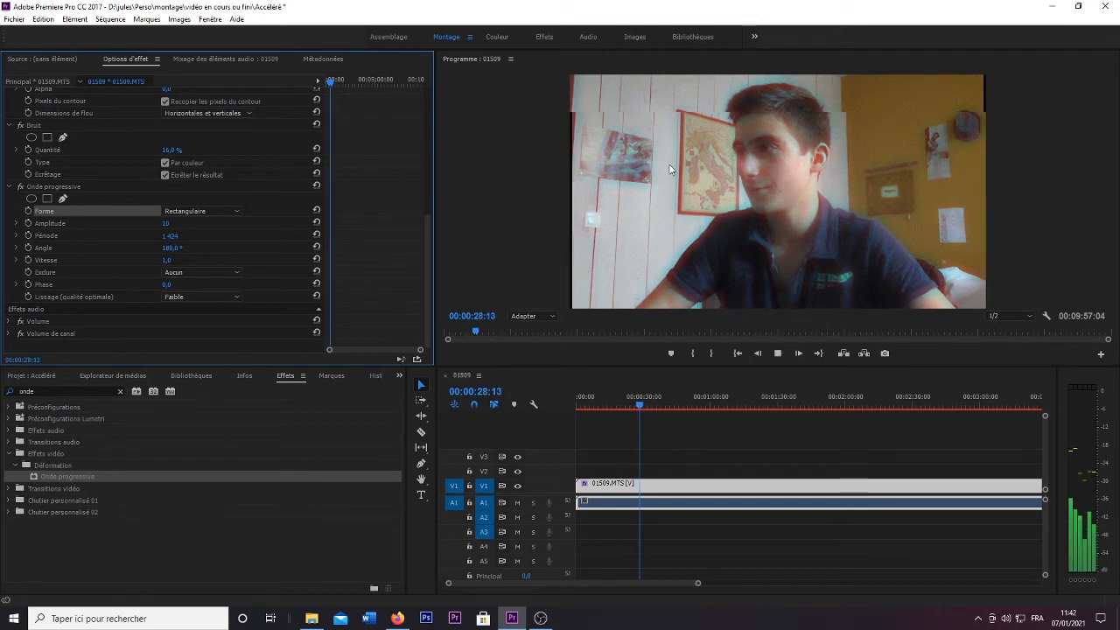
{"action": "key", "text": "space"}
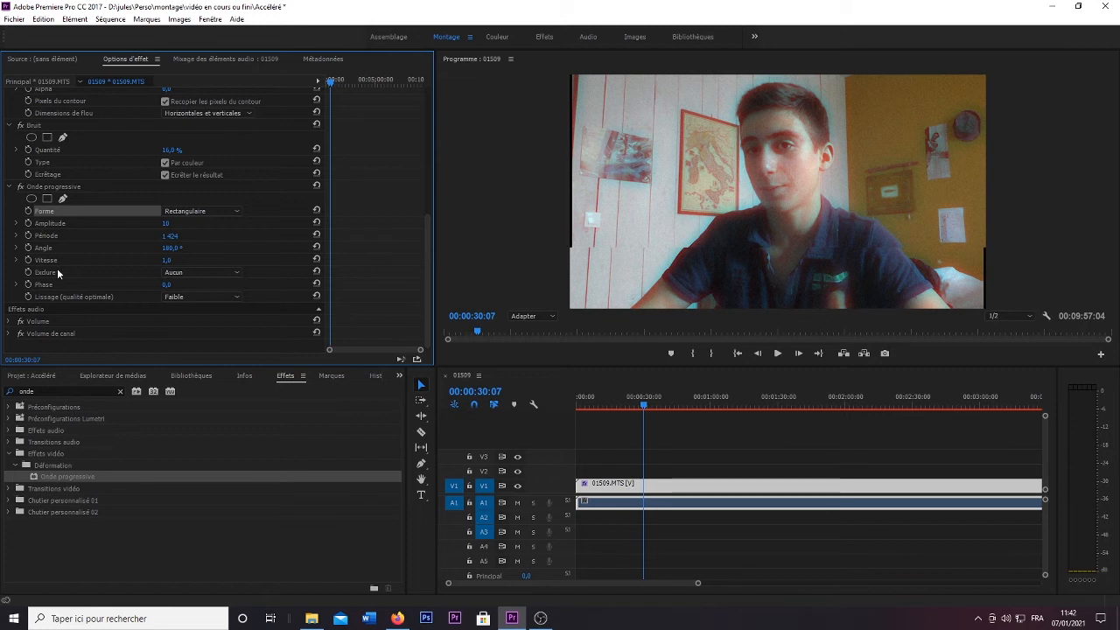
Step: Set the Onde progressive effect's Exclure option to Pourtour and start playback to preview the clip
{"action": "left_click", "coordinate": [197, 272]}
{"action": "left_click", "coordinate": [210, 298]}
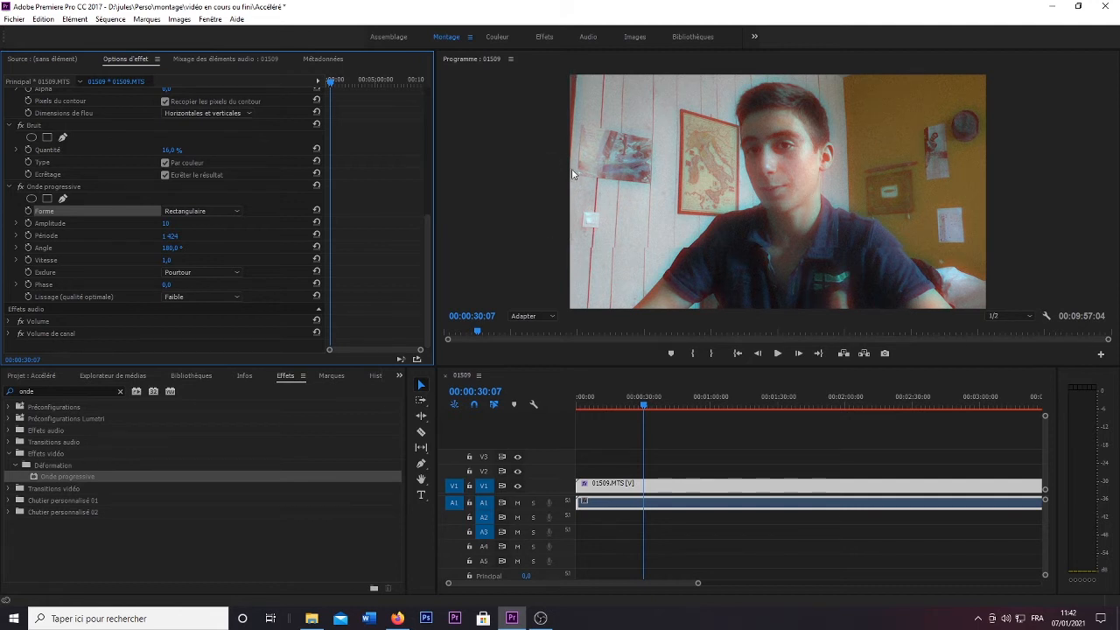
{"action": "key", "text": "space"}
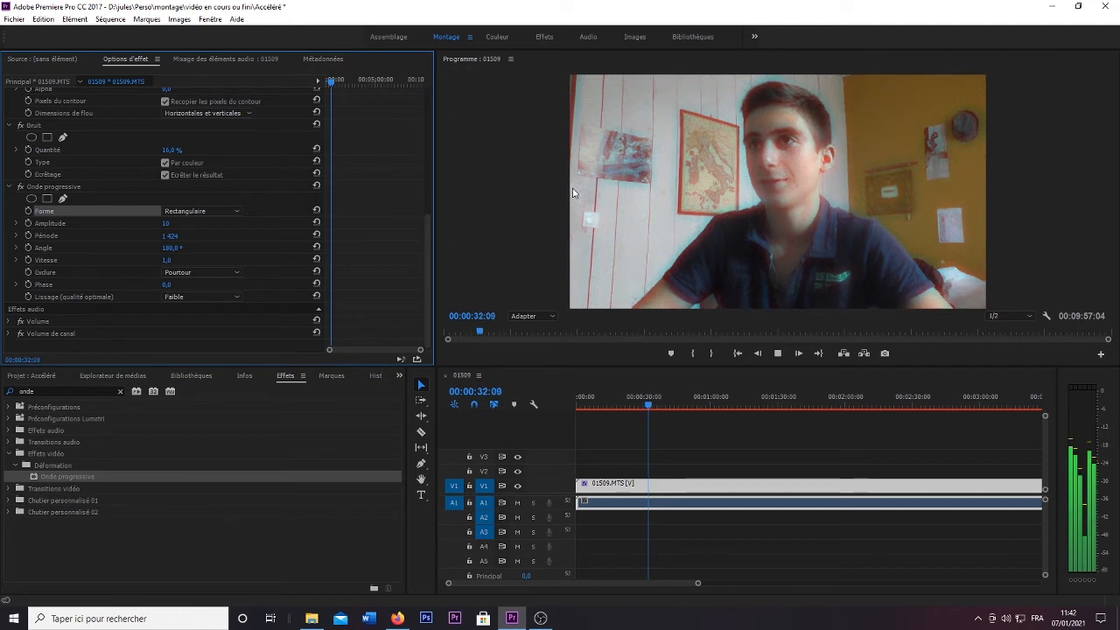
Step: Set the Onde progressive effect's Vitesse to 0,2 and play the clip briefly to preview the slower wave
{"action": "key", "text": "space"}
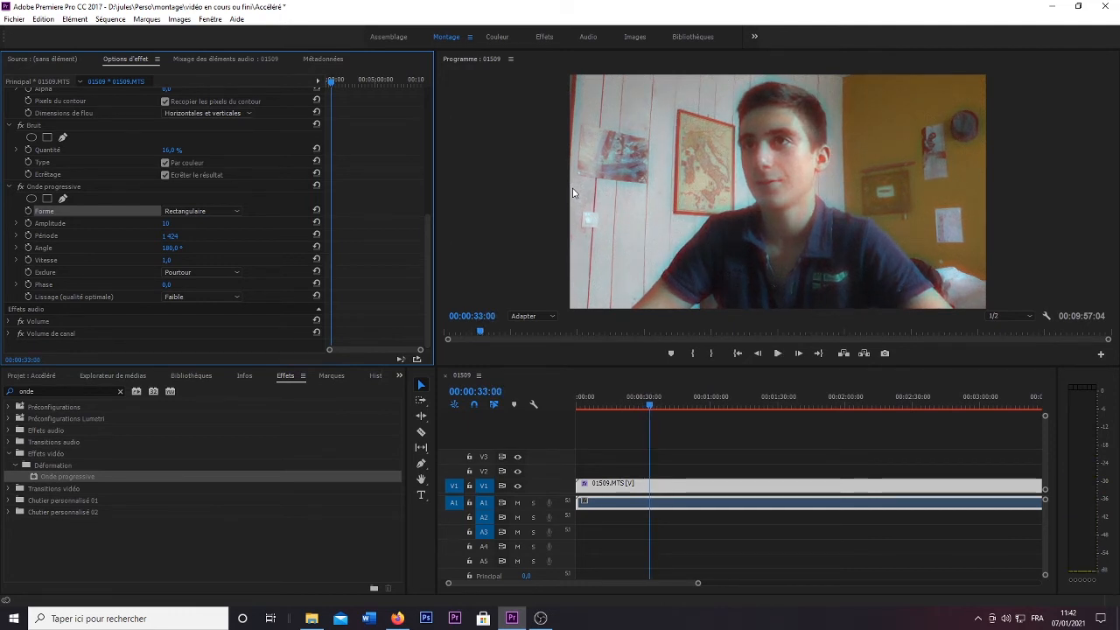
{"action": "key", "text": "space"}
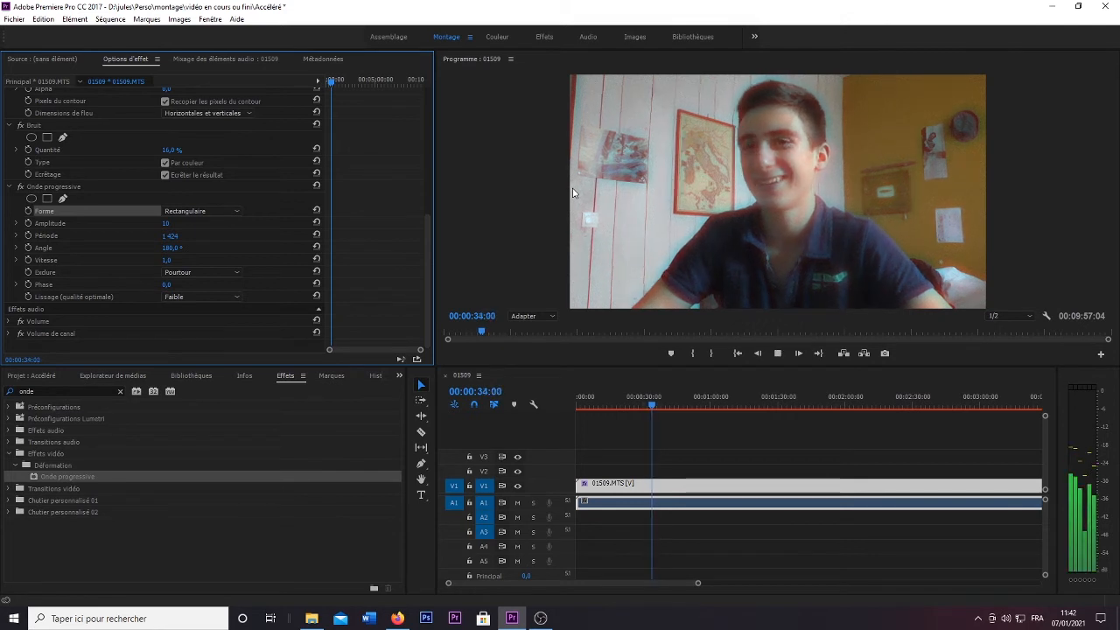
{"action": "key", "text": "space"}
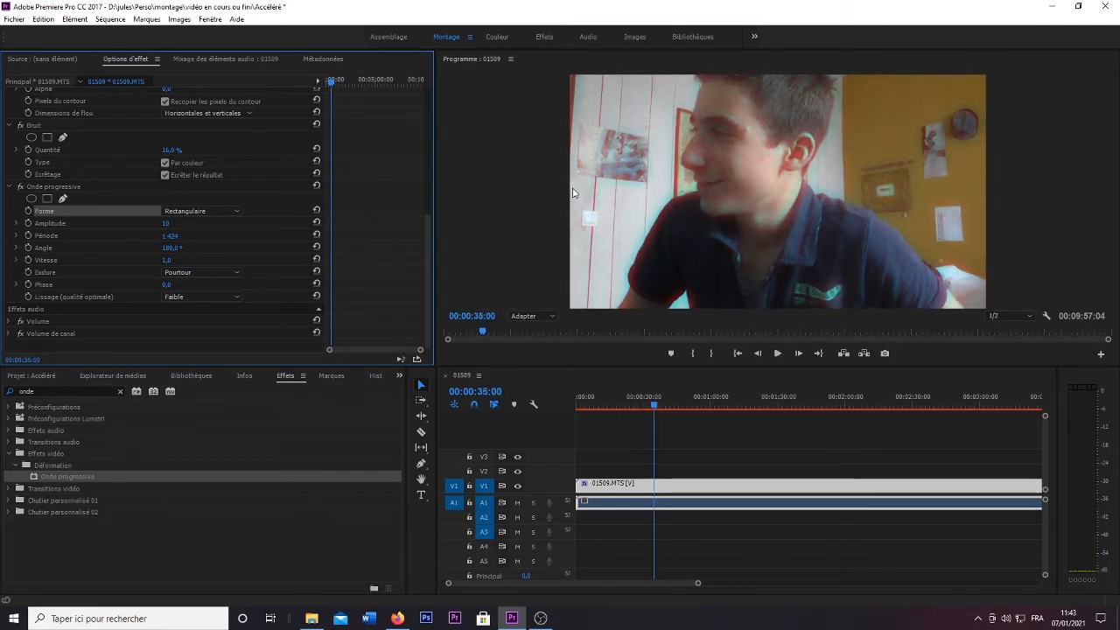
{"action": "left_click", "coordinate": [112, 260]}
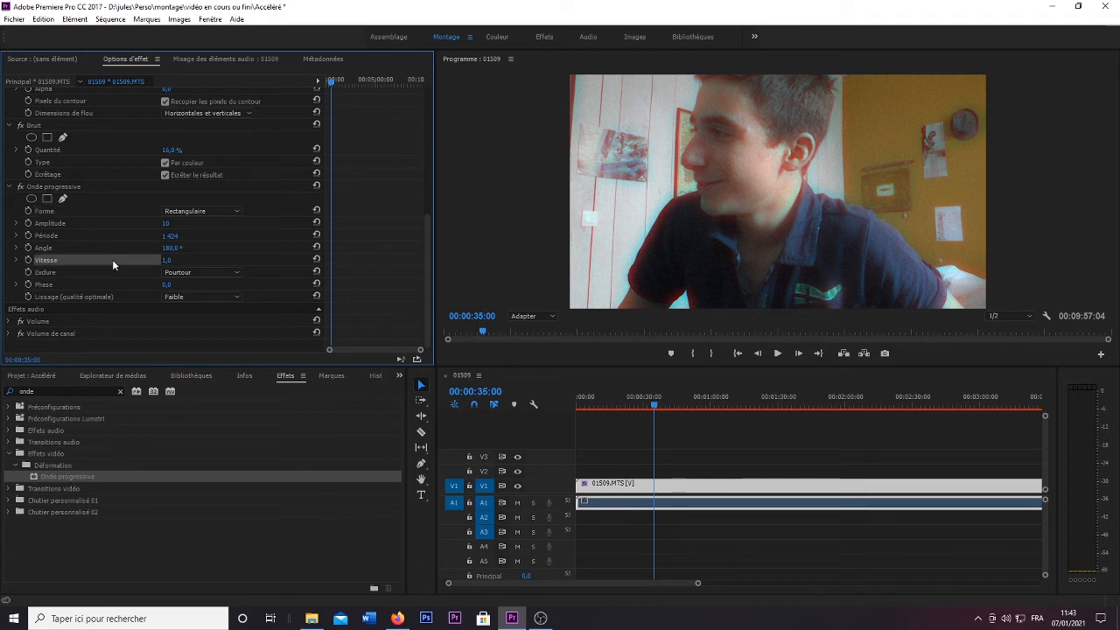
{"action": "left_click", "coordinate": [172, 260]}
{"action": "type", "text": "0,2"}
{"action": "key", "text": "Return"}
{"action": "key", "text": "space"}
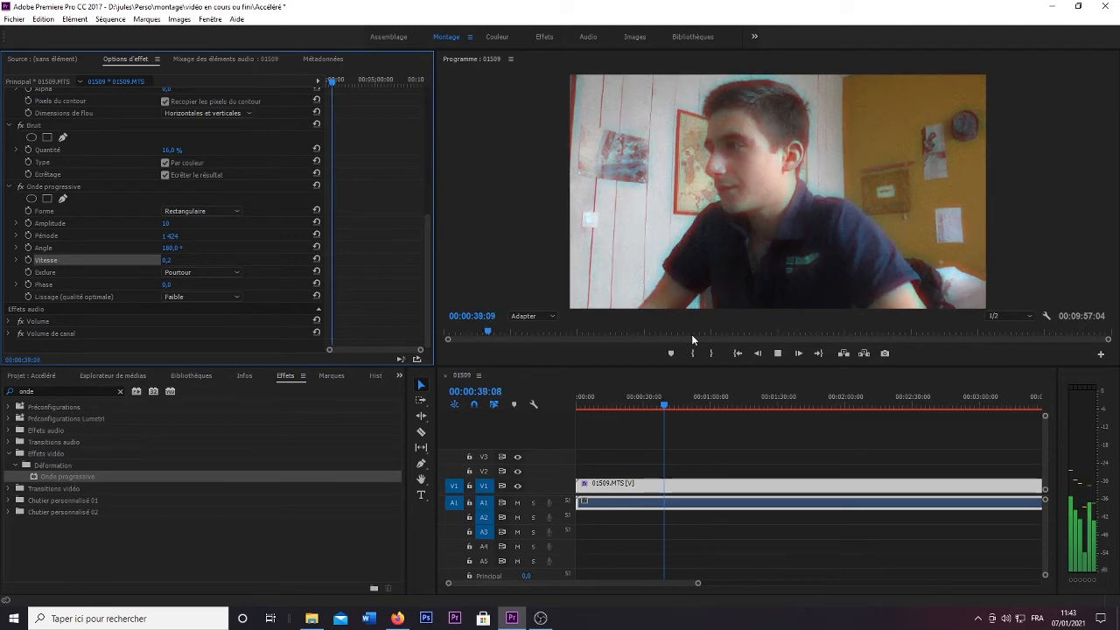
{"action": "key", "text": "space"}
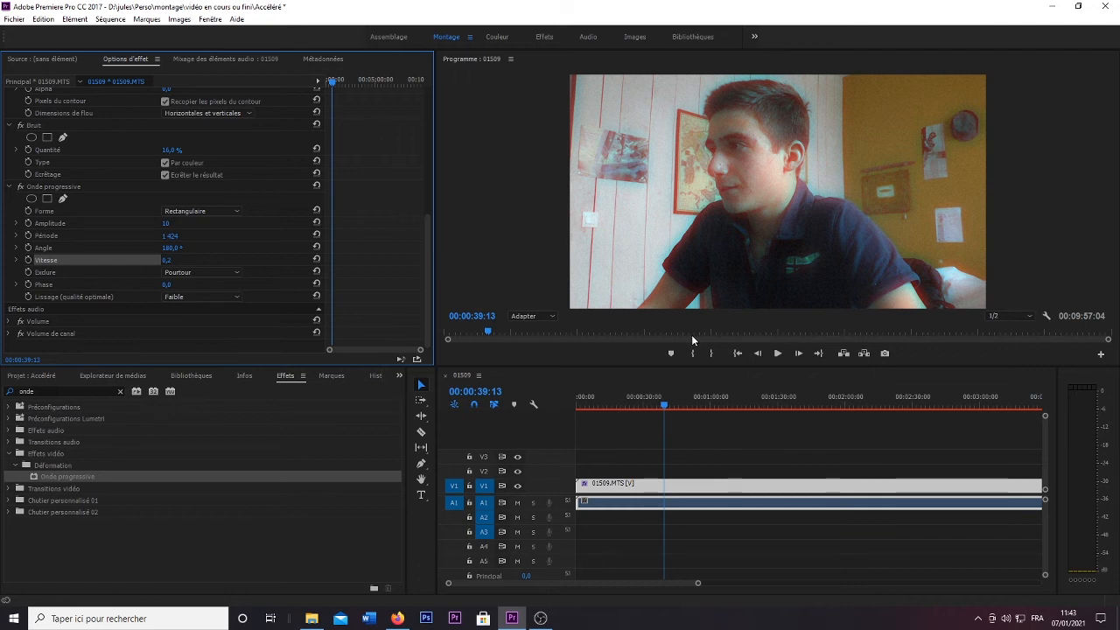
Step: Place the VHS 'Play' Button Overlay clip on video track V2 above 01509.MTS and stop playback over it
{"action": "left_click", "coordinate": [42, 373]}
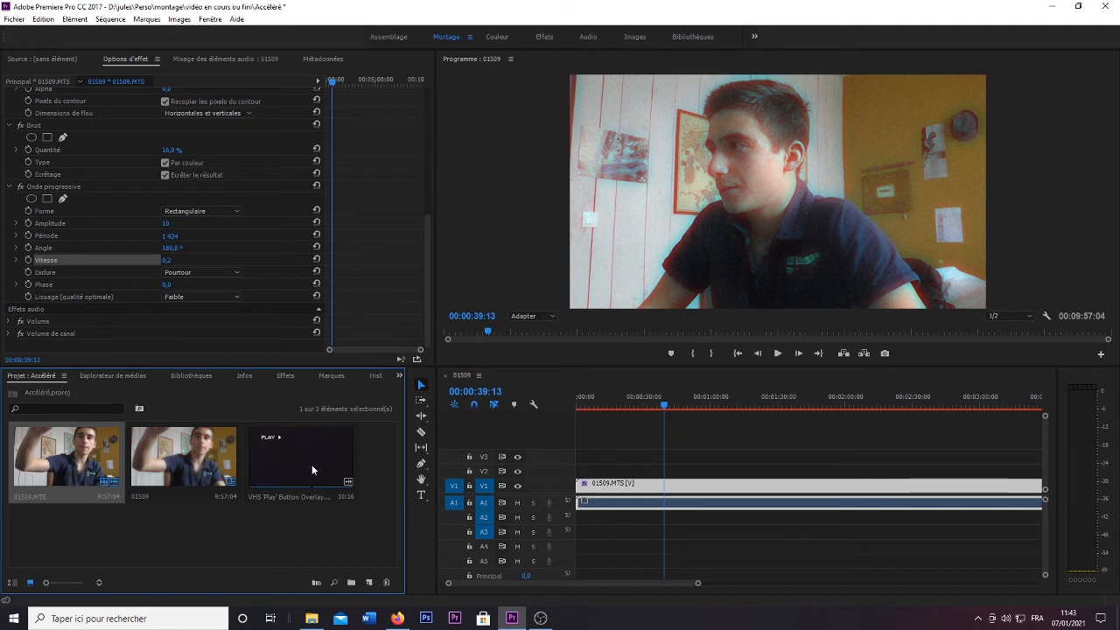
{"action": "left_click_drag", "start_coordinate": [295, 457], "coordinate": [672, 458]}
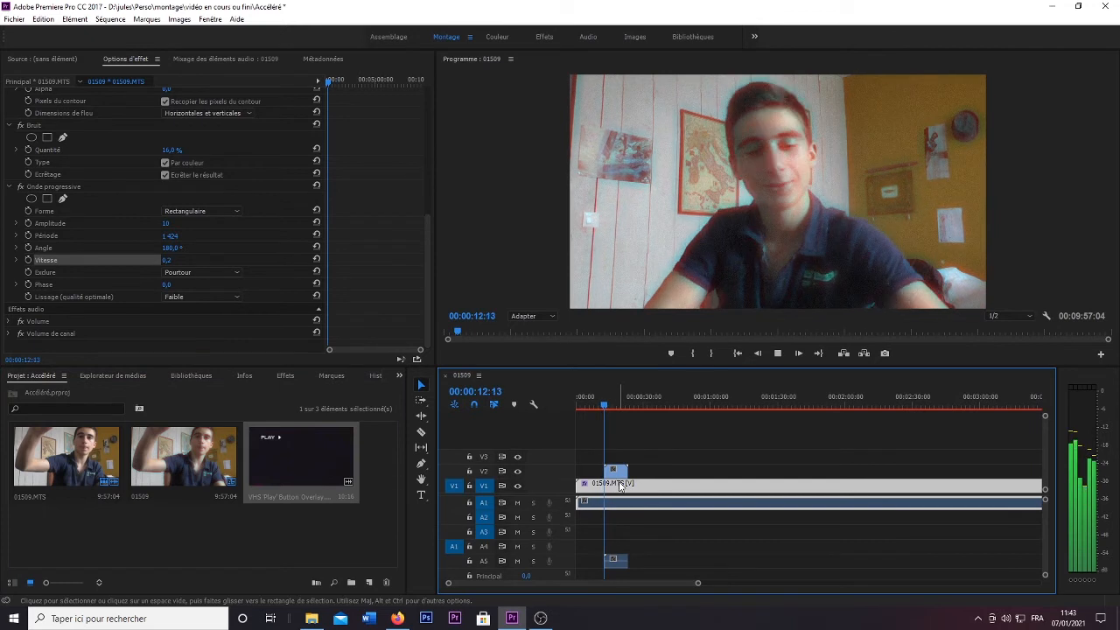
{"action": "key", "text": "space"}
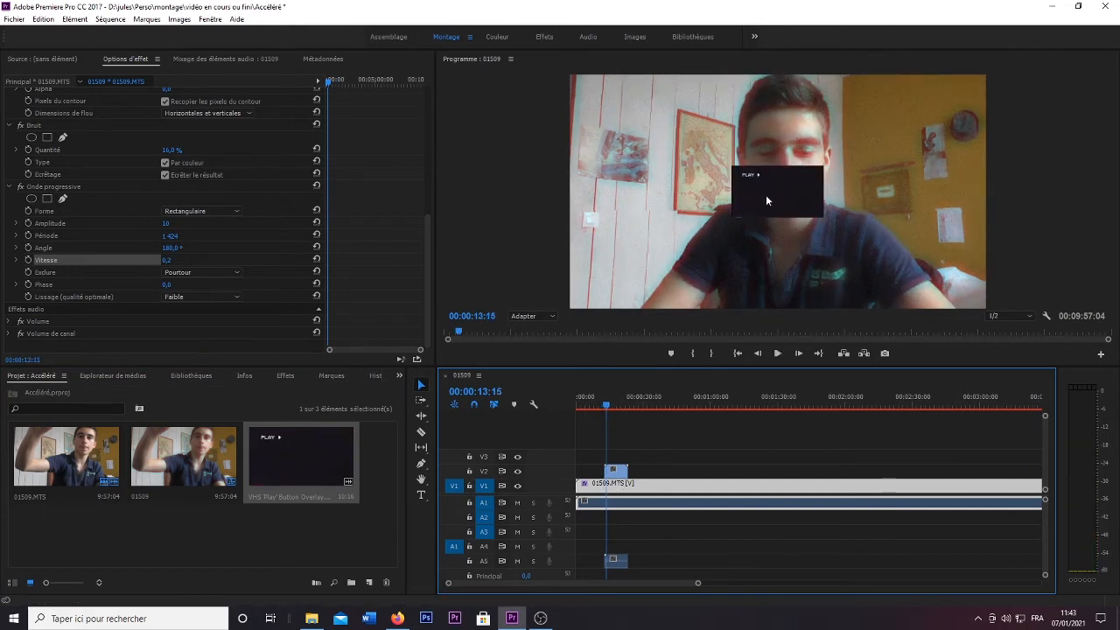
Step: Set the VHS 'Play' Button Overlay clip's Echelle to 500 and deselect it
{"action": "left_click", "coordinate": [765, 201]}
{"action": "left_click", "coordinate": [172, 130]}
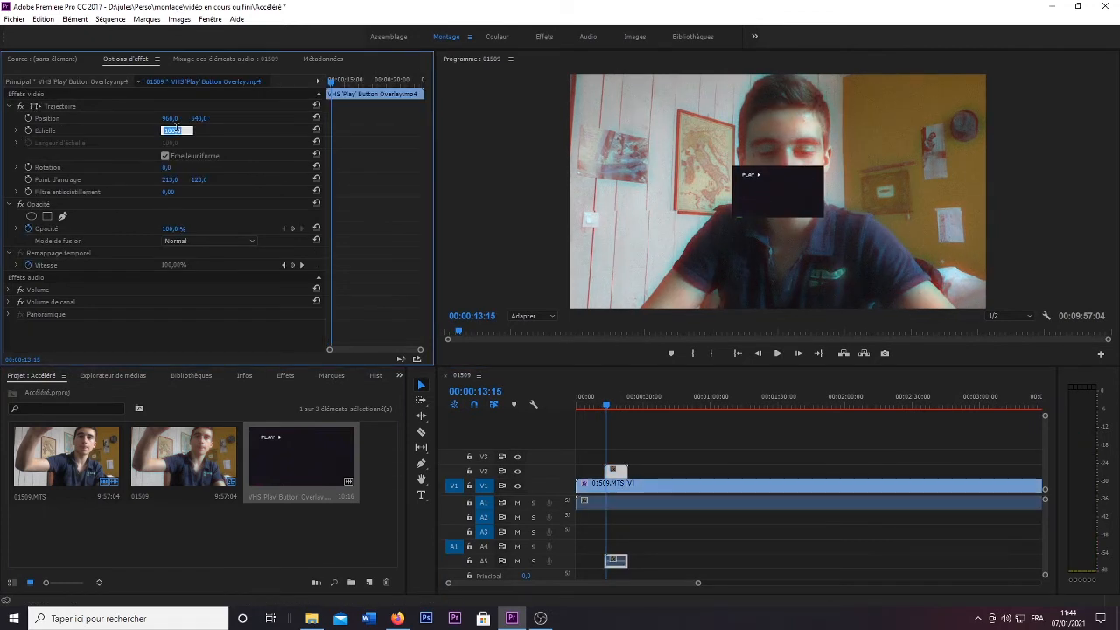
{"action": "type", "text": "500"}
{"action": "key", "text": "Return"}
{"action": "left_click", "coordinate": [638, 445]}
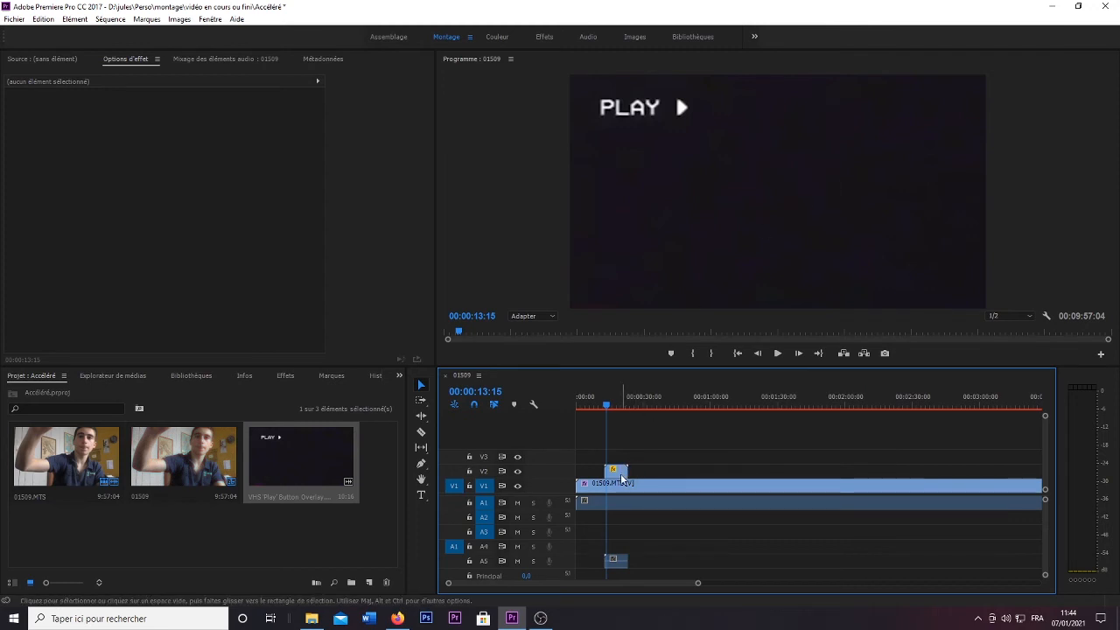
Step: Set the VHS 'Play' Button Overlay clip's Mode de fusion to Densité couleur - and play the sequence to preview it
{"action": "left_click", "coordinate": [622, 472]}
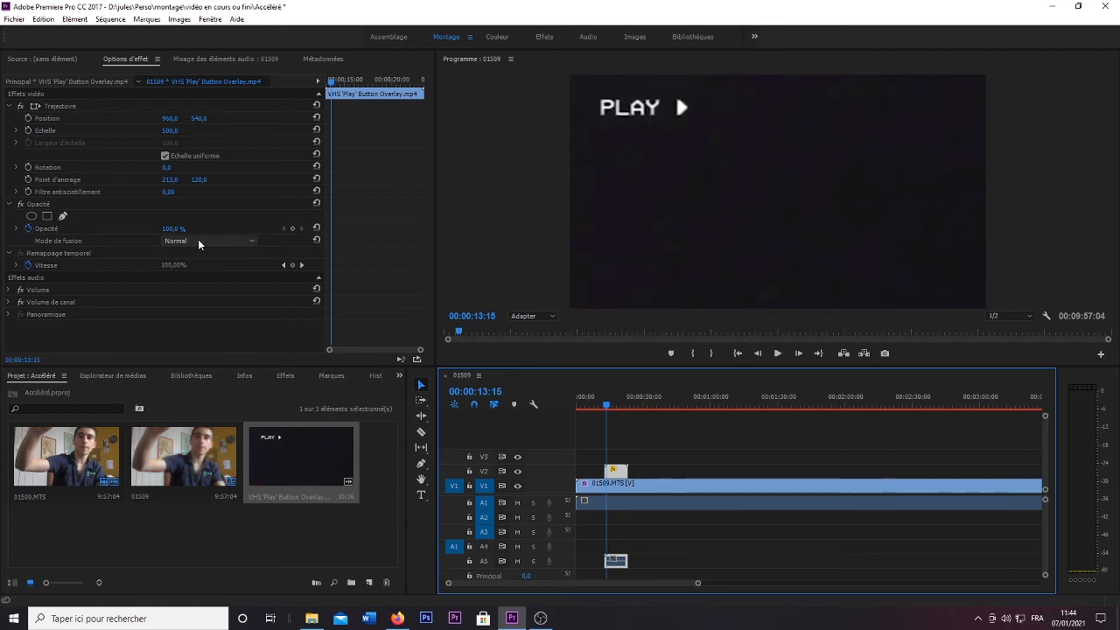
{"action": "left_click", "coordinate": [178, 249]}
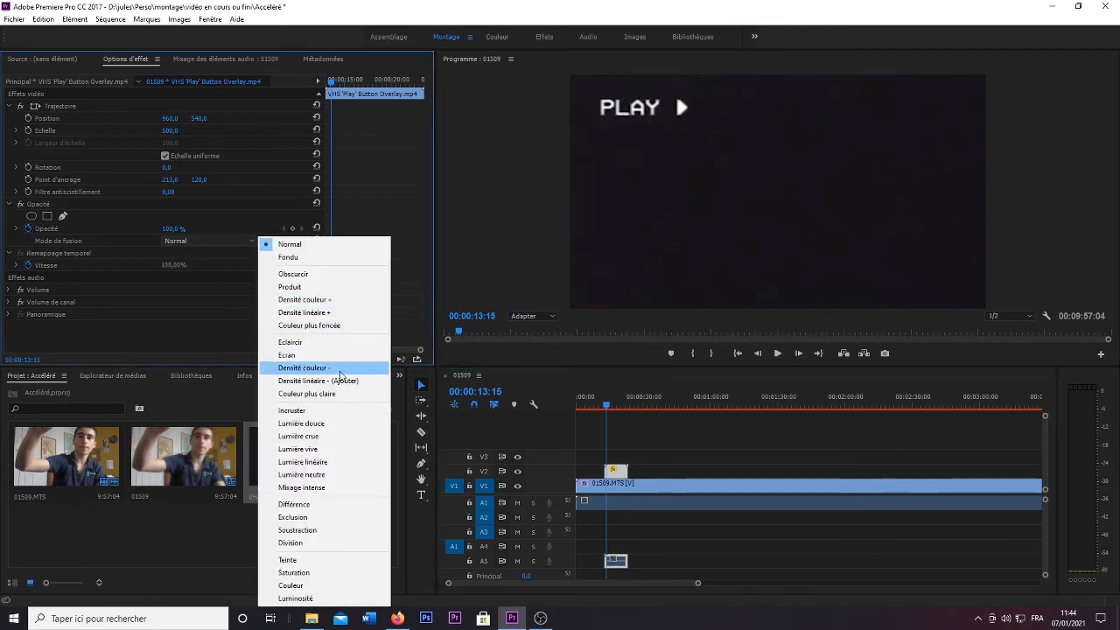
{"action": "left_click", "coordinate": [340, 371]}
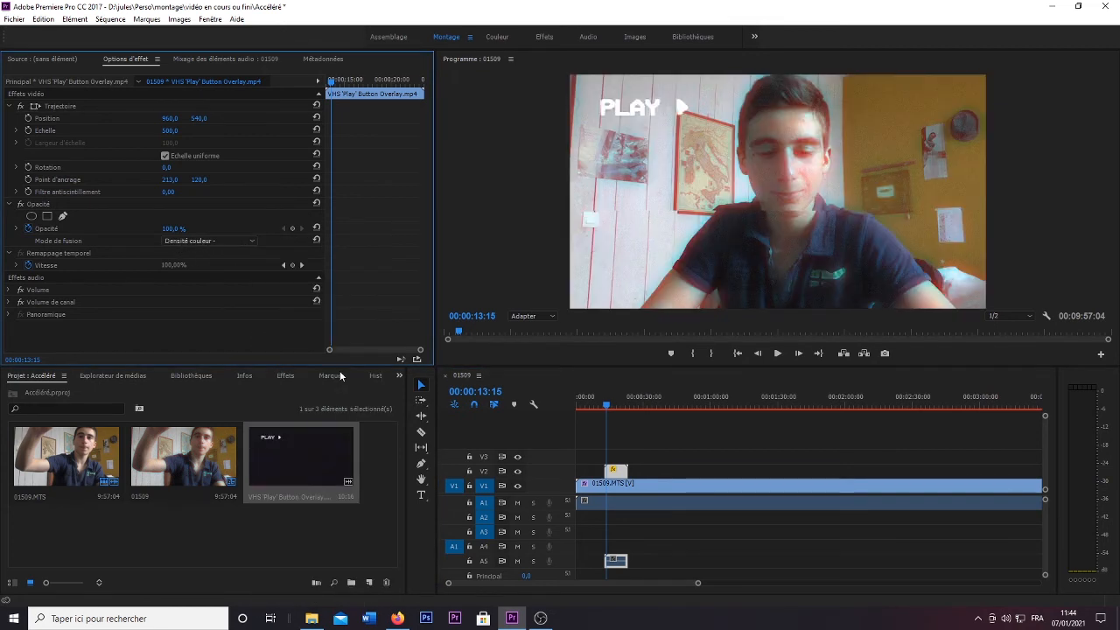
{"action": "key", "text": "space"}
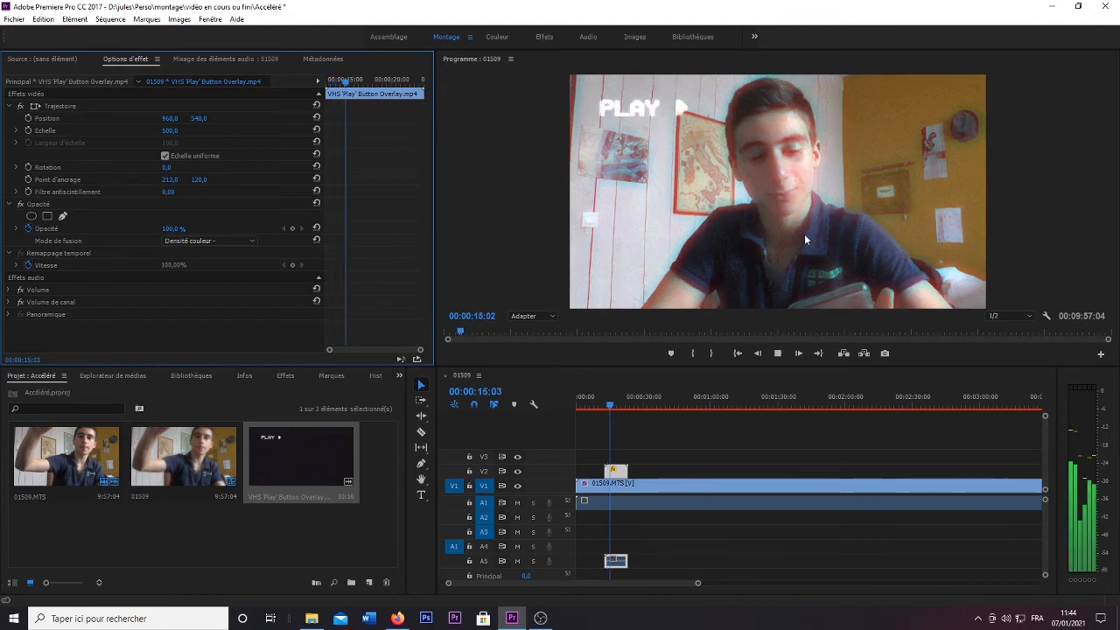
{"action": "key", "text": "space"}
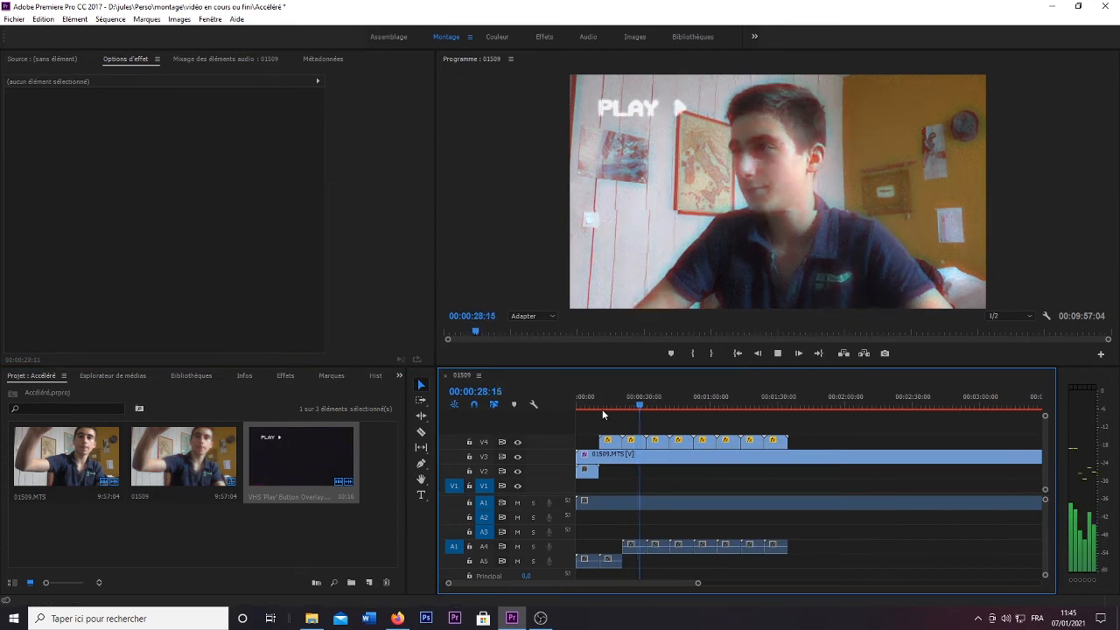
{"action": "key", "text": "space"}
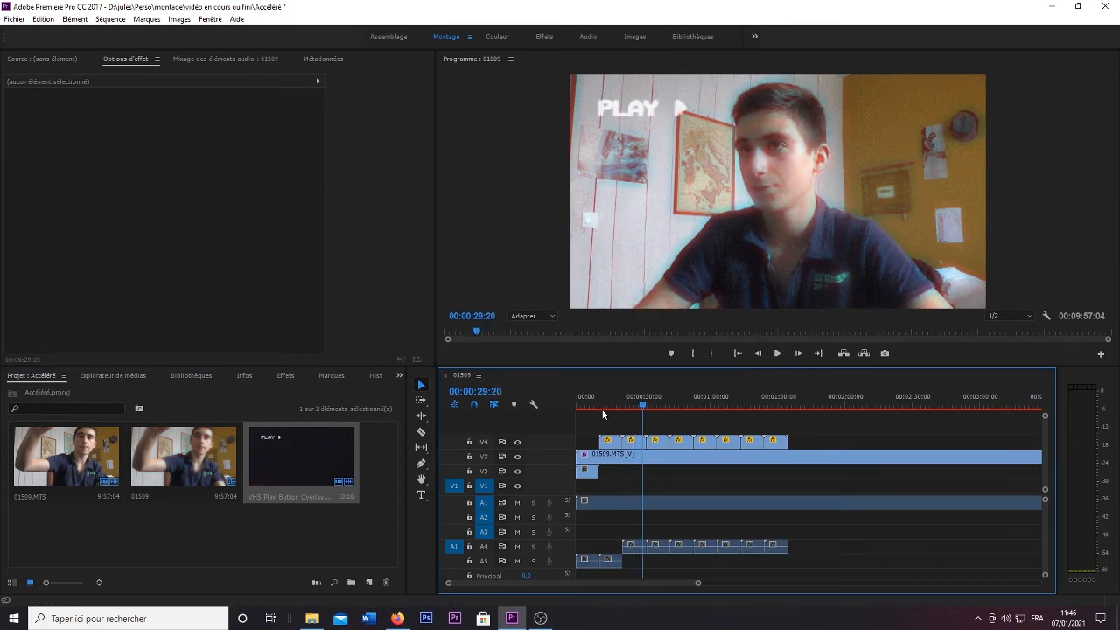